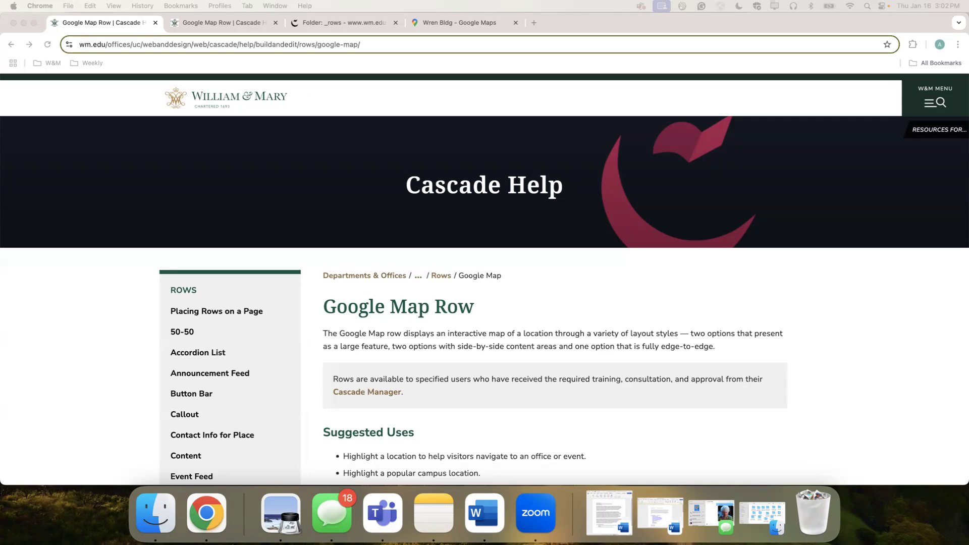
Review the example Google Map rows on the Cascade Help page, from the Keck Lab map through the edge-to-edge Swem Library map
click(175, 23)
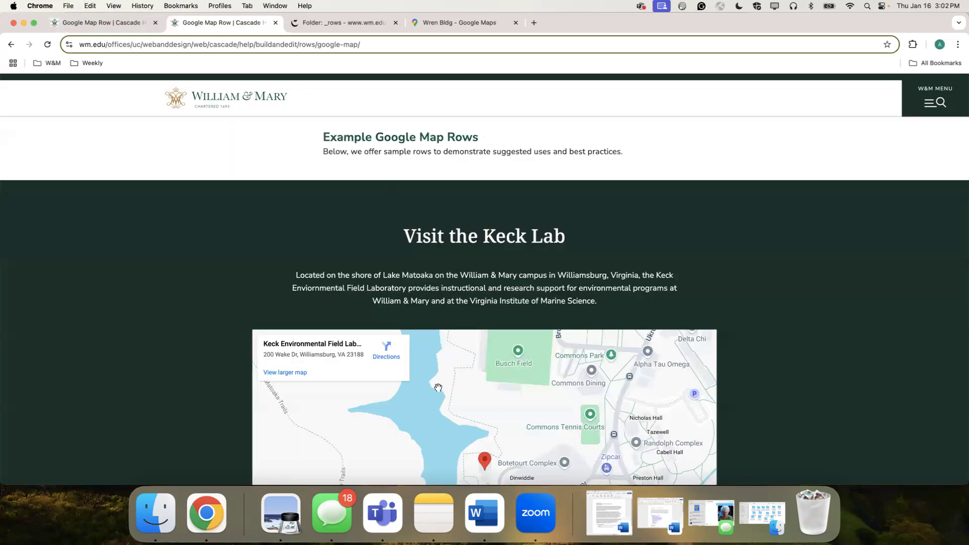
scroll(438, 388, down, 5)
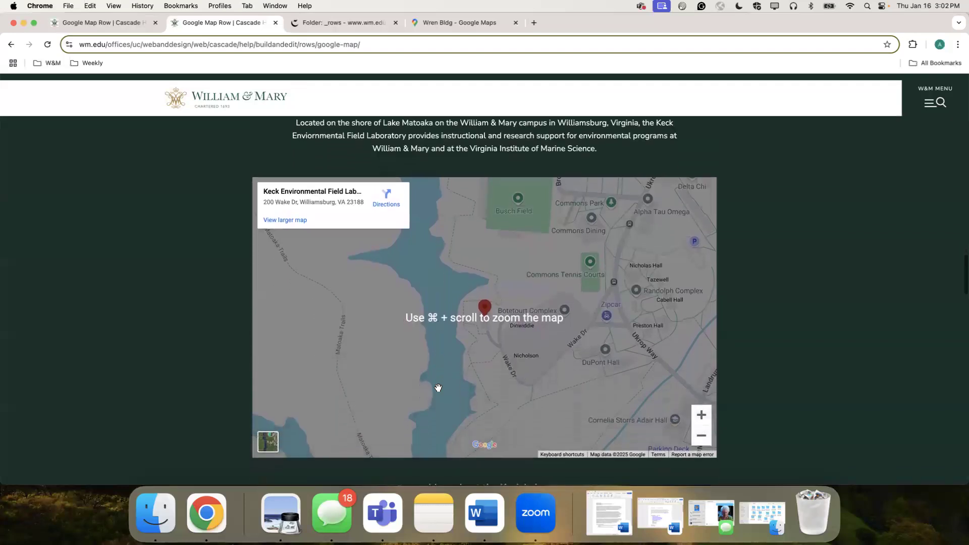
scroll(438, 388, down, 4)
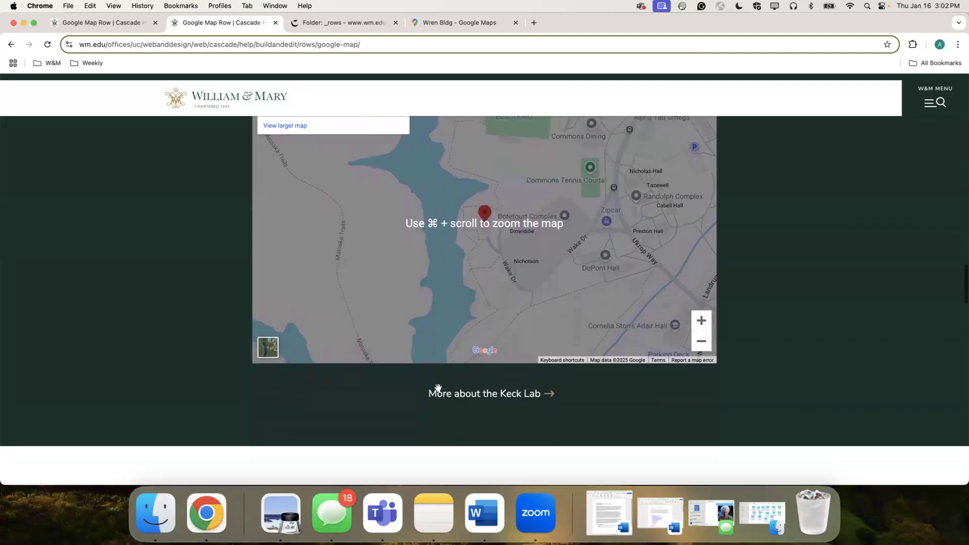
scroll(439, 387, down, 1)
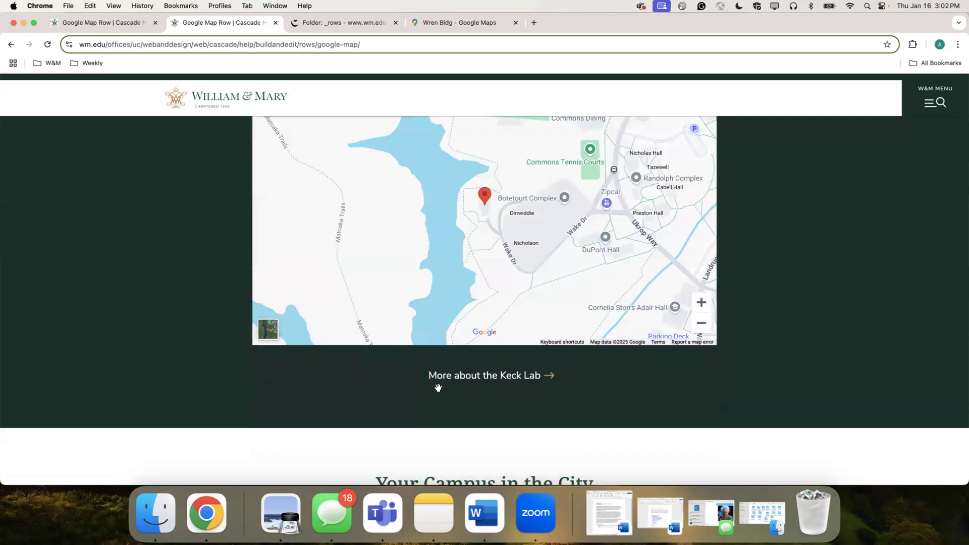
scroll(438, 388, down, 5)
scroll(438, 387, down, 5)
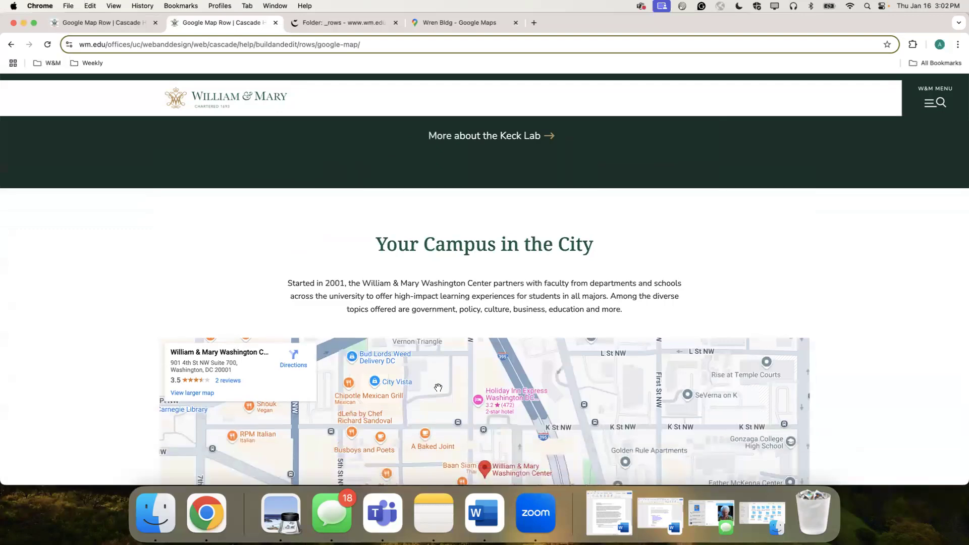
scroll(438, 388, down, 4)
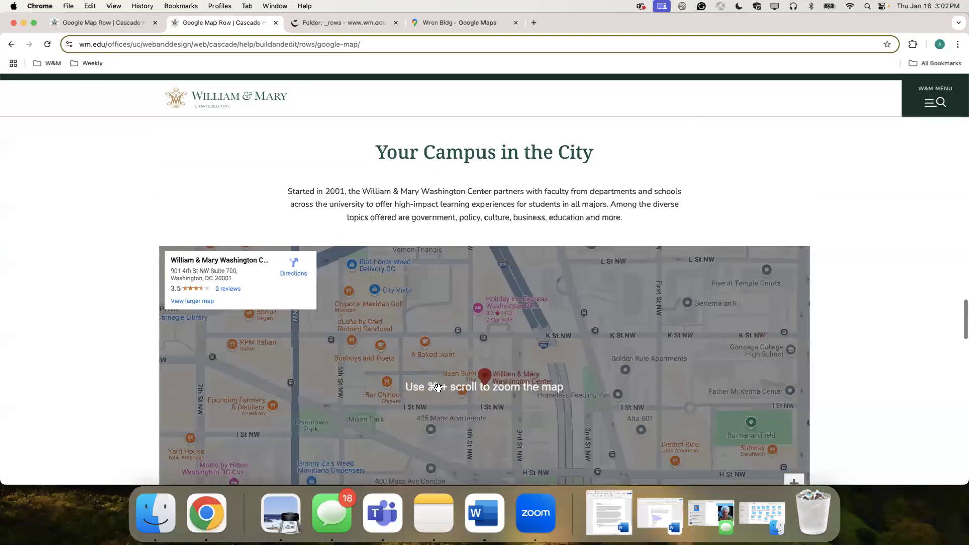
scroll(439, 388, down, 17)
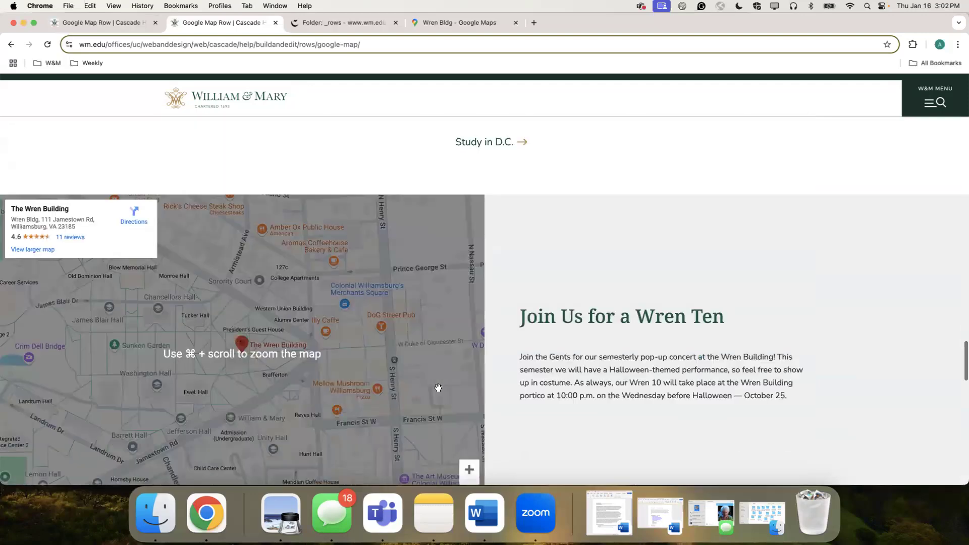
scroll(439, 388, down, 11)
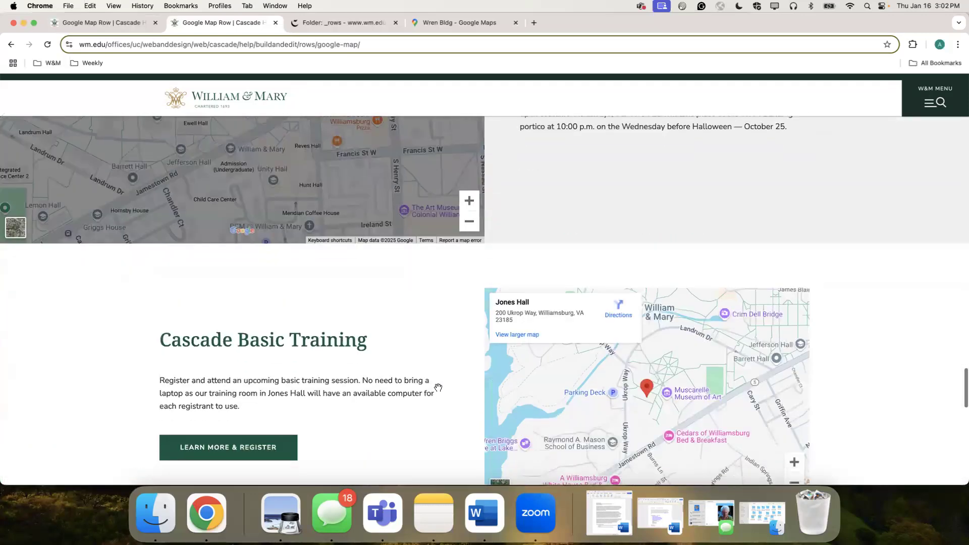
scroll(438, 387, down, 17)
scroll(437, 387, down, 1)
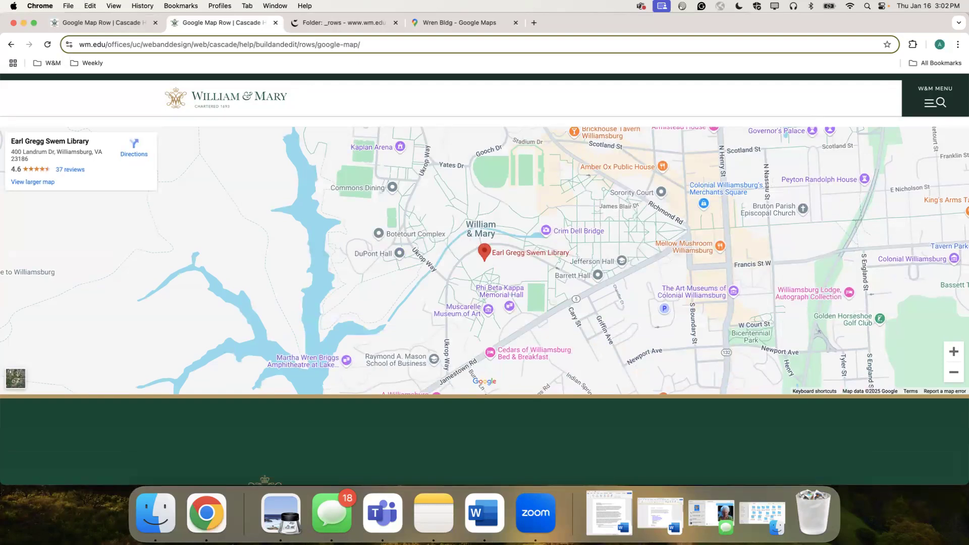
Switch to Cascade and start a new Google Map row in the _rows folder from the William and Mary row types
click(313, 20)
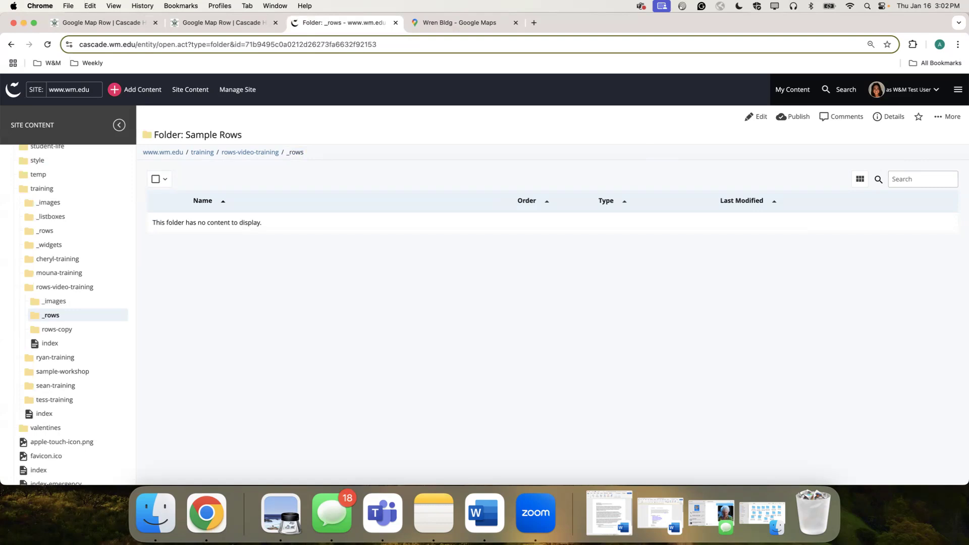
click(149, 94)
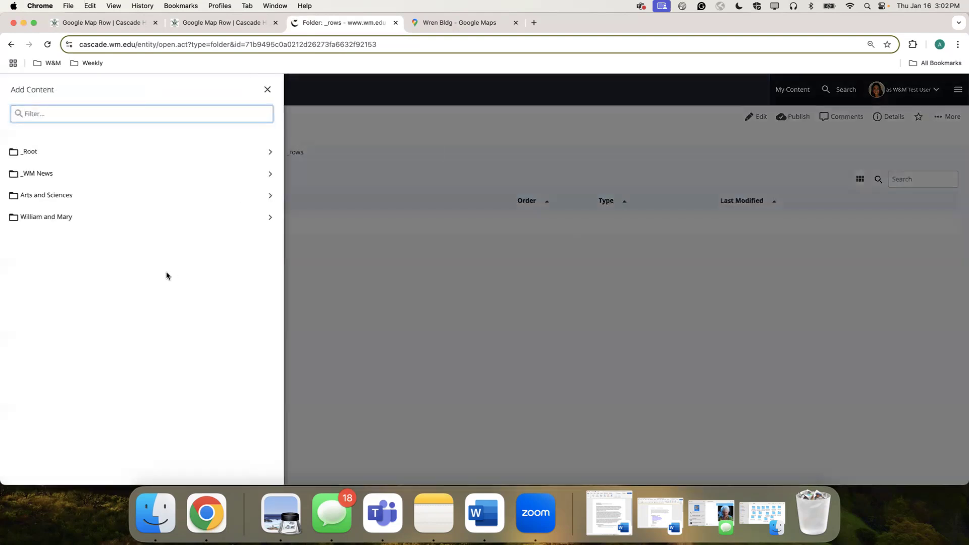
click(130, 220)
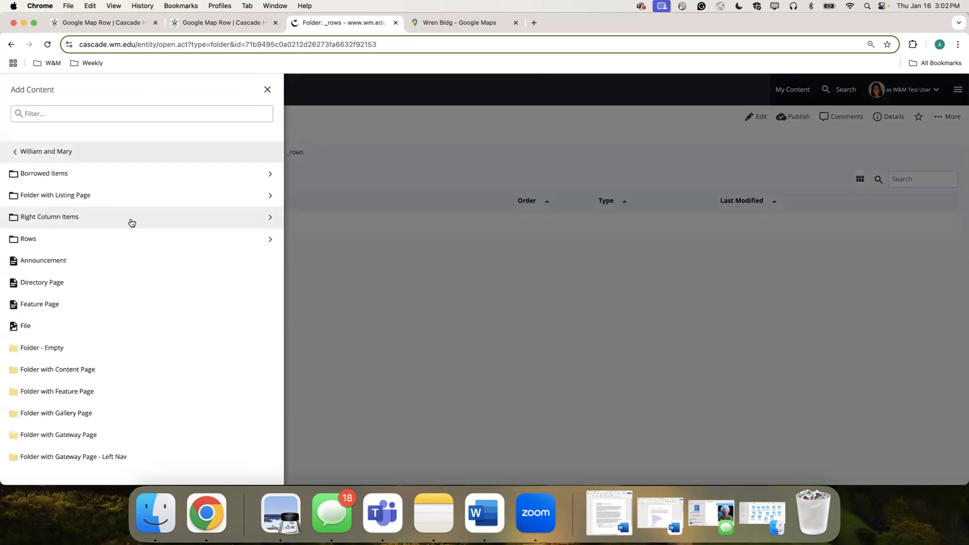
click(100, 234)
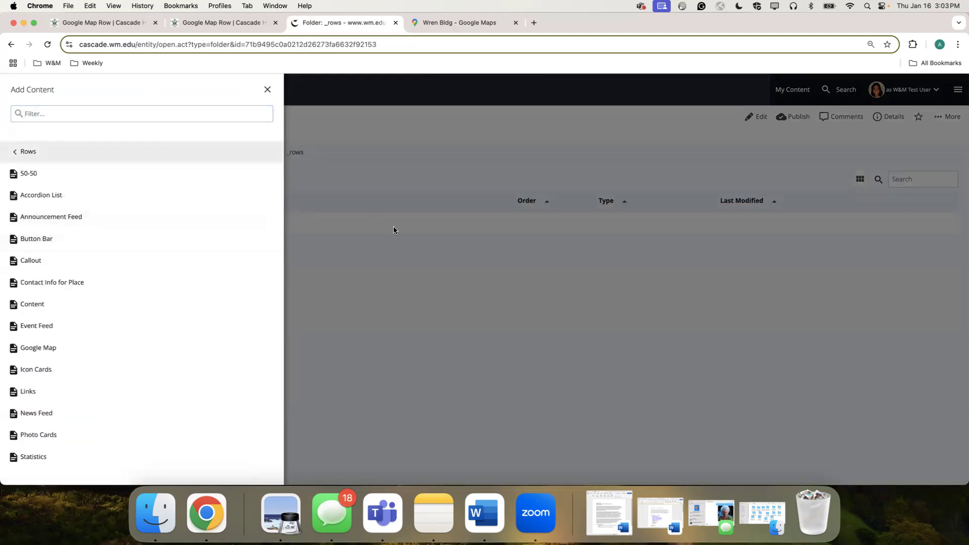
click(110, 348)
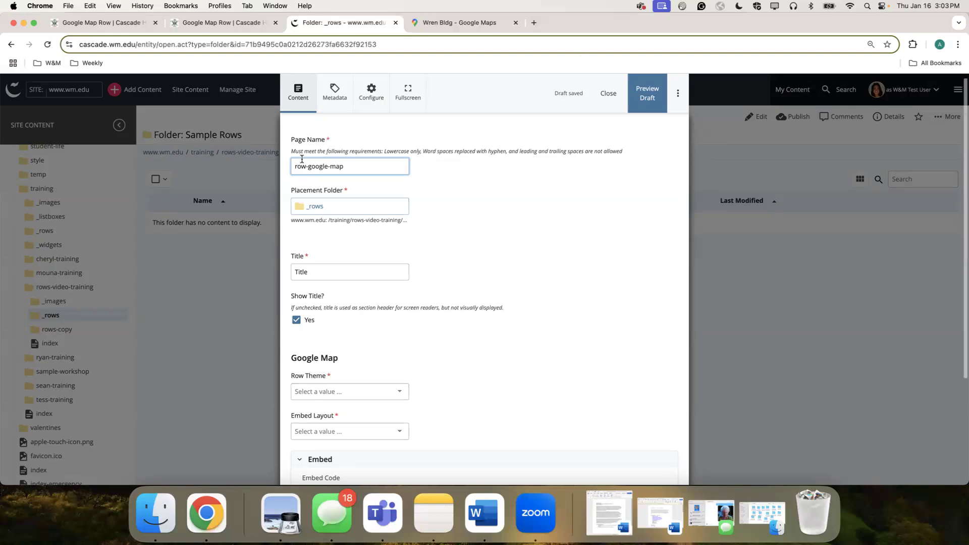
Set the page name to example-google-map-row and the title to "Example Google Map Row", with Show Title enabled
click(338, 271)
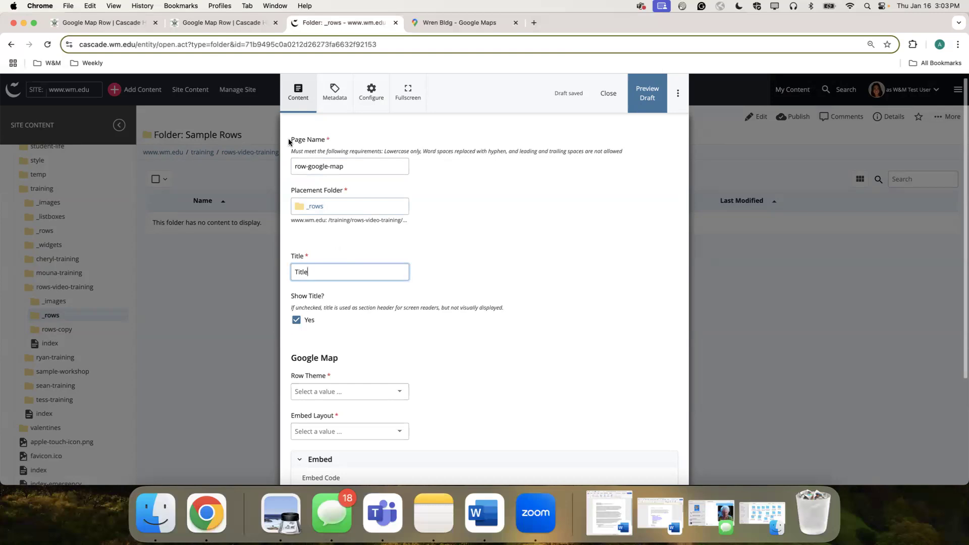
drag(306, 166, 293, 166)
text(example)
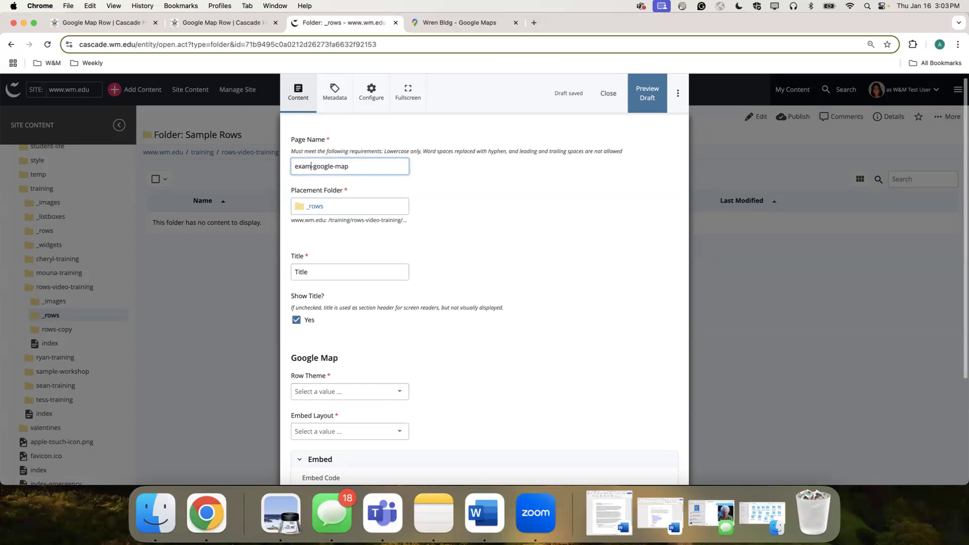
text(-google-map-row)
click(325, 269)
double_click(325, 269)
text(Example Google Map Row)
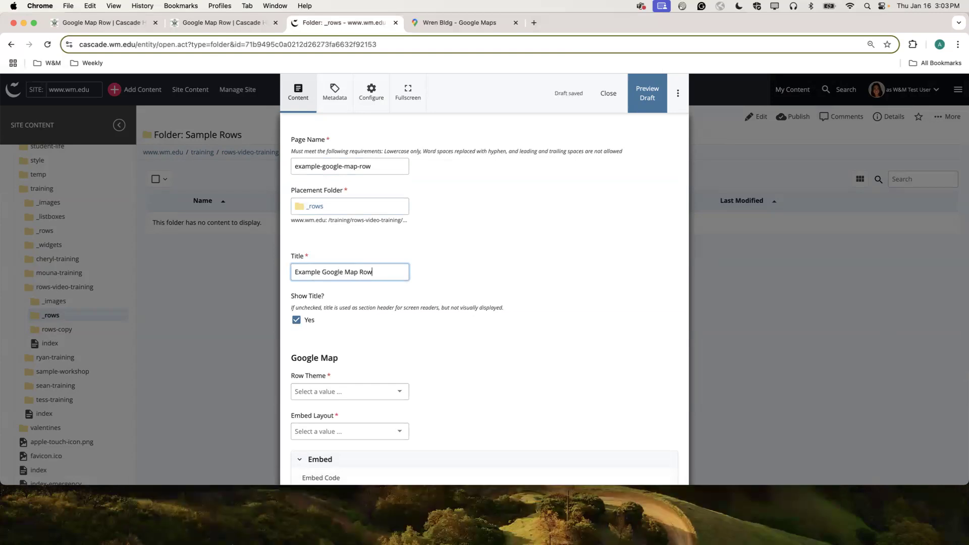
click(307, 322)
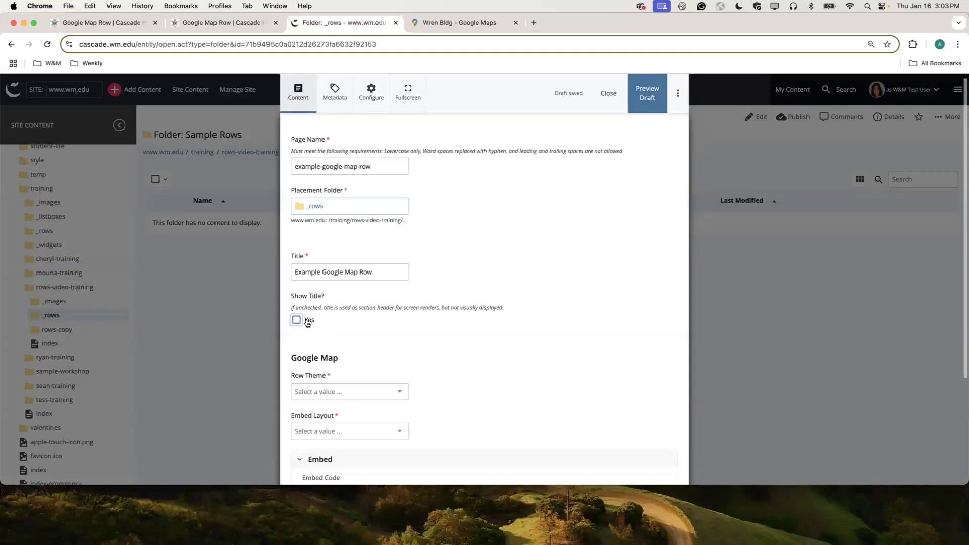
click(307, 322)
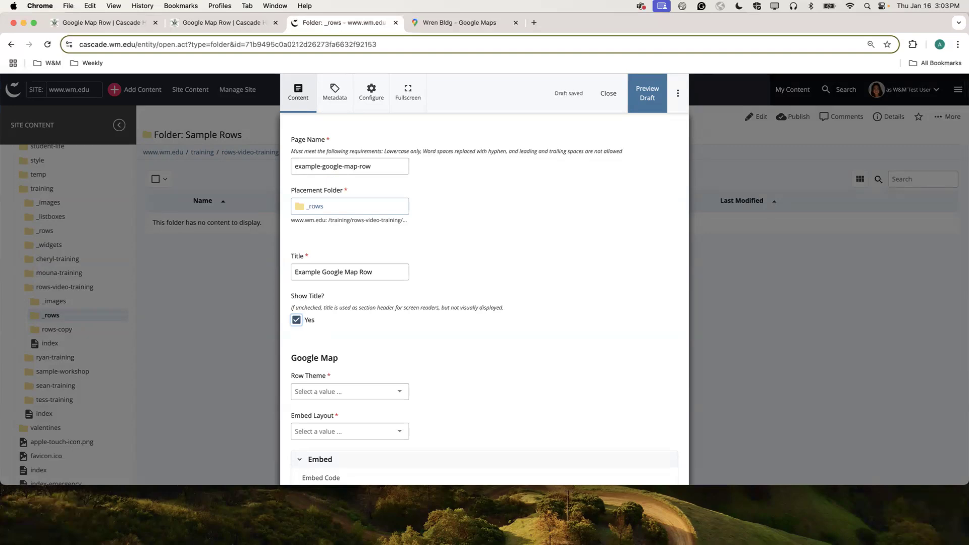
Set the row theme to Green and look over the Embed Layout options without choosing one
scroll(523, 280, down, 2)
scroll(523, 285, down, 2)
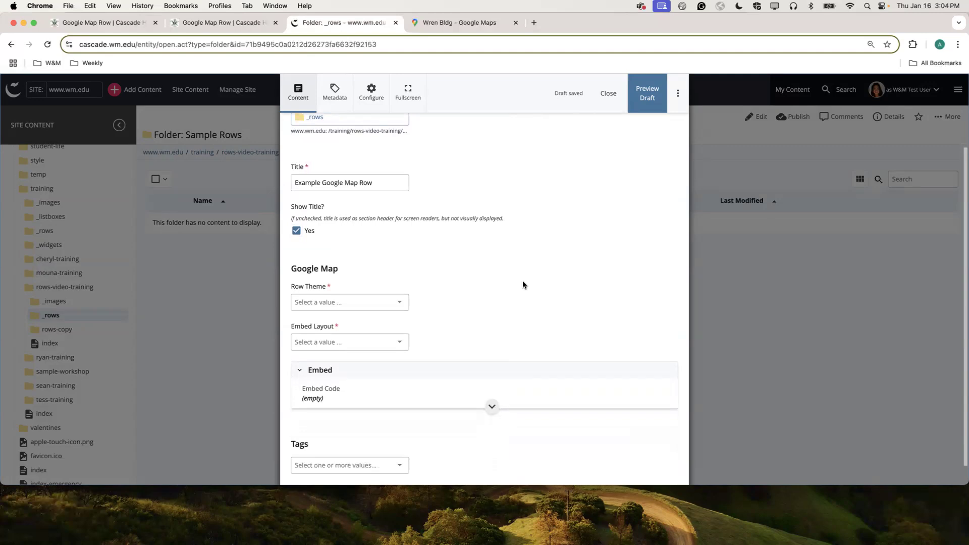
click(330, 303)
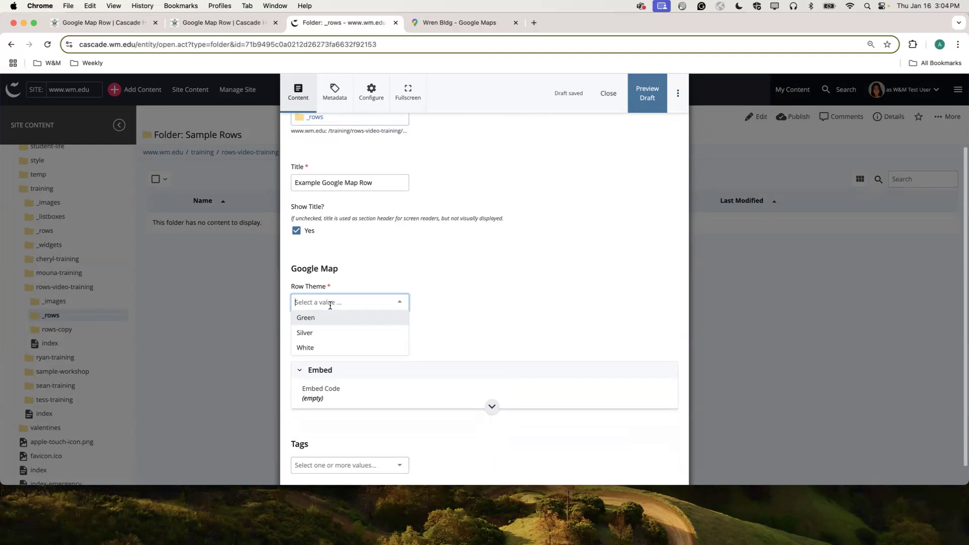
click(329, 316)
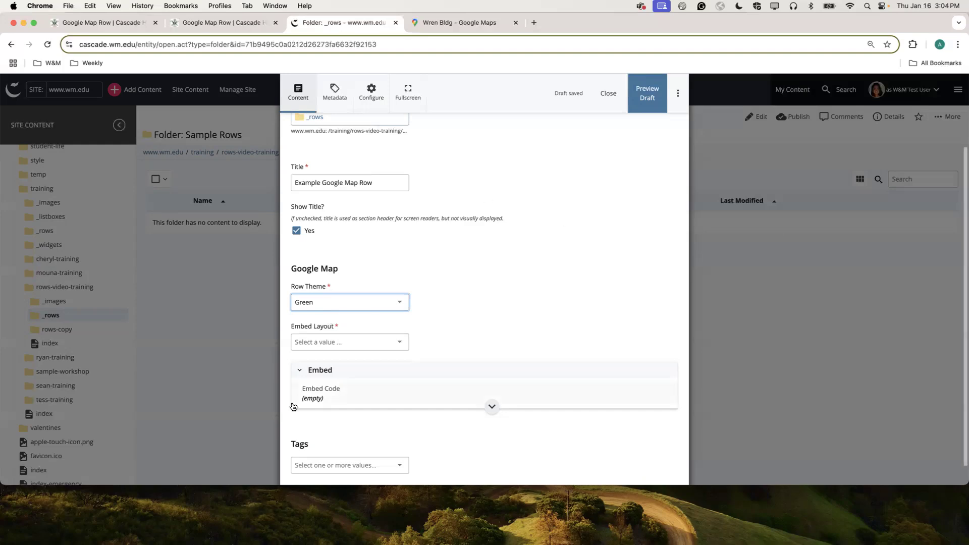
click(348, 342)
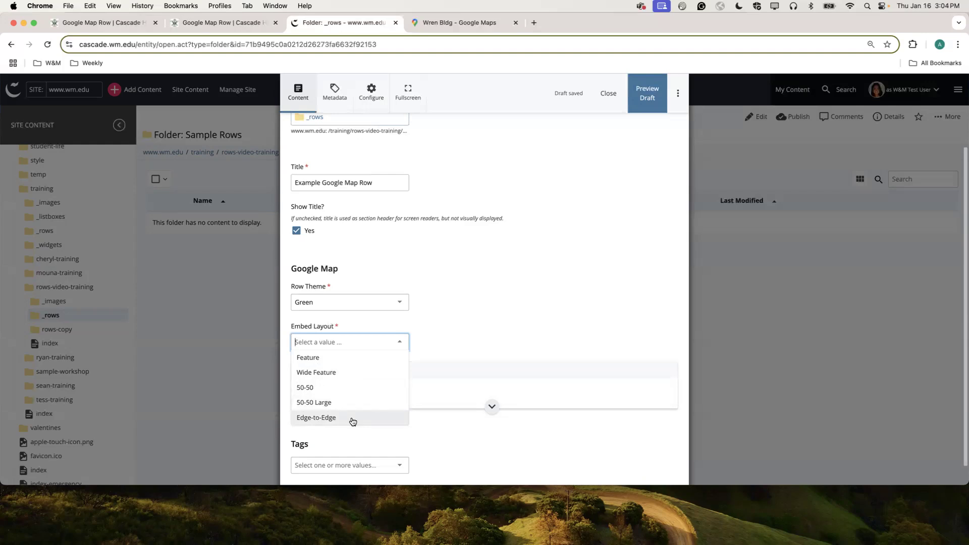
click(408, 343)
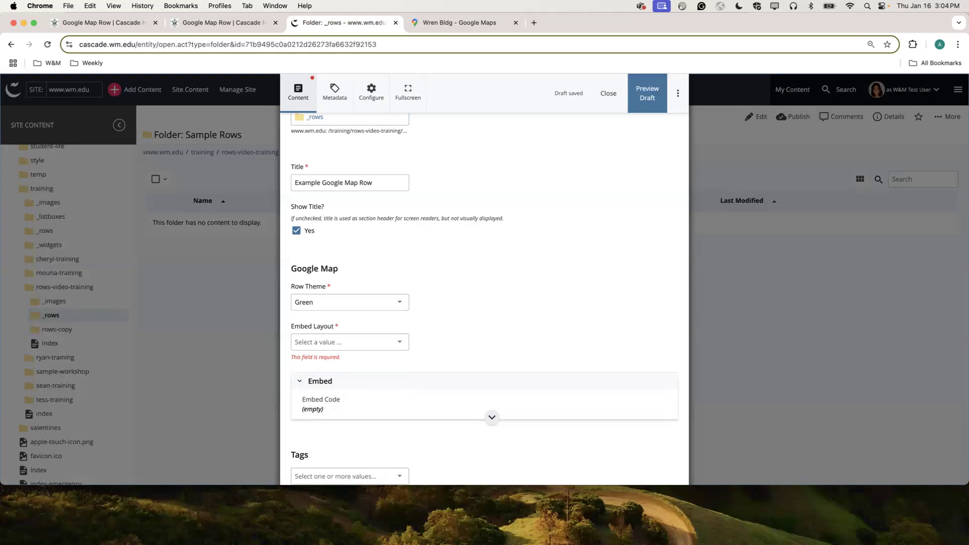
Switch to Google Maps, search for Wren Bldg and copy the HTML for embedding its medium-size map
click(445, 26)
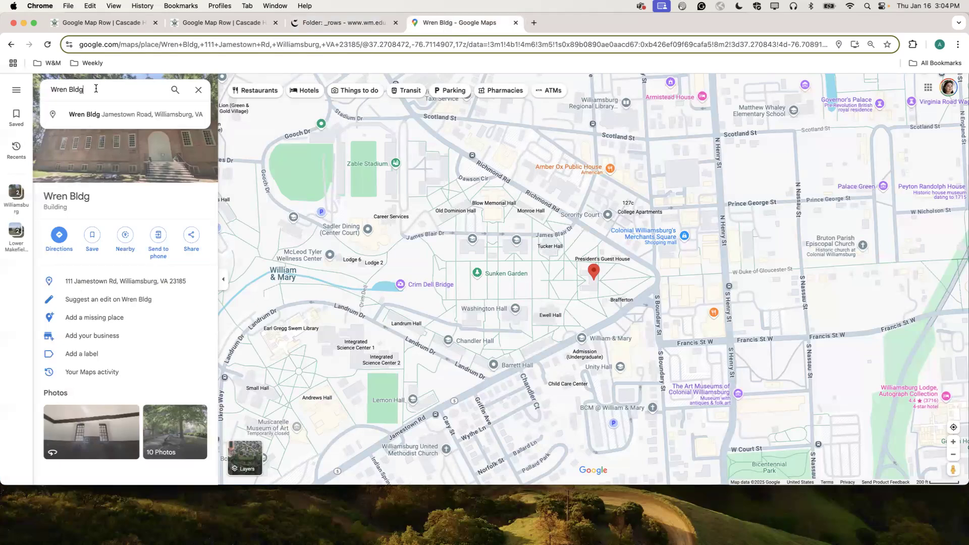
key(Return)
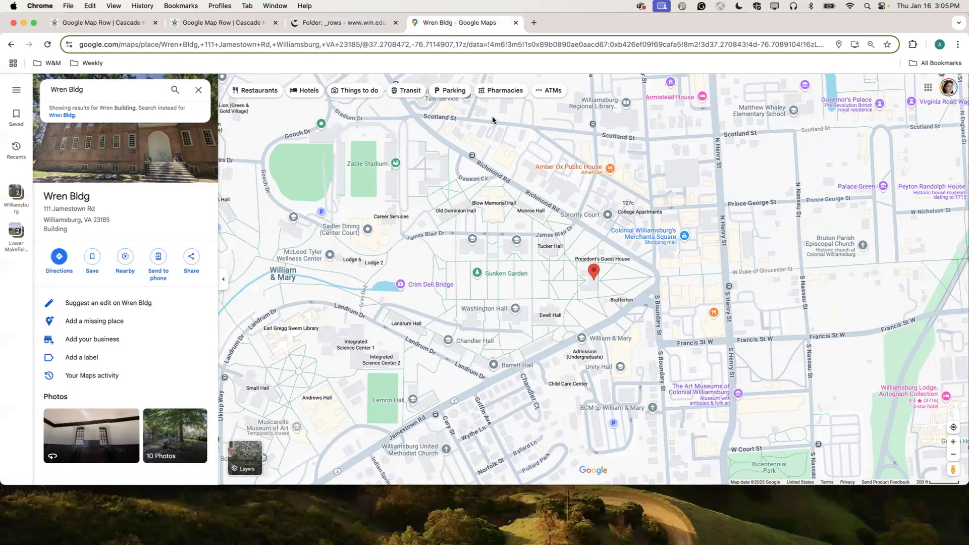
click(186, 269)
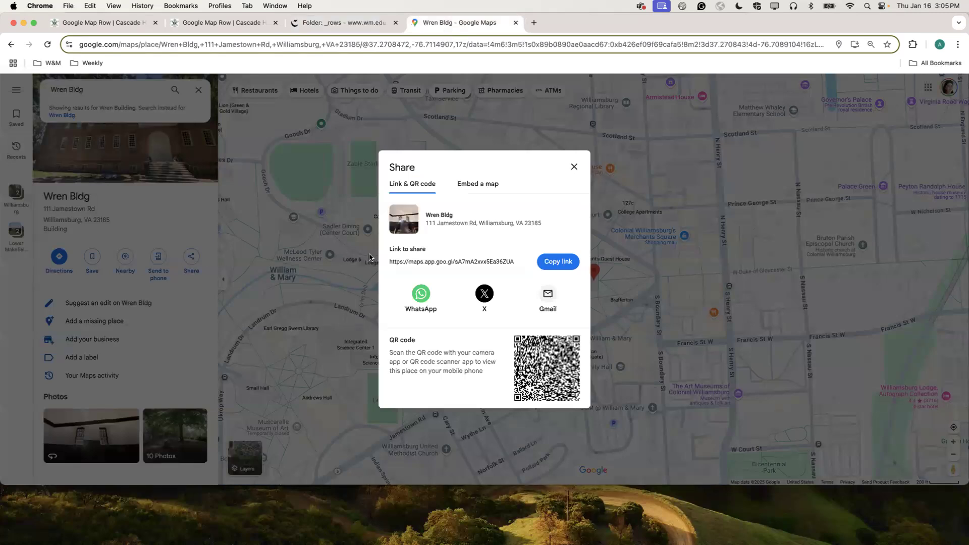
click(492, 188)
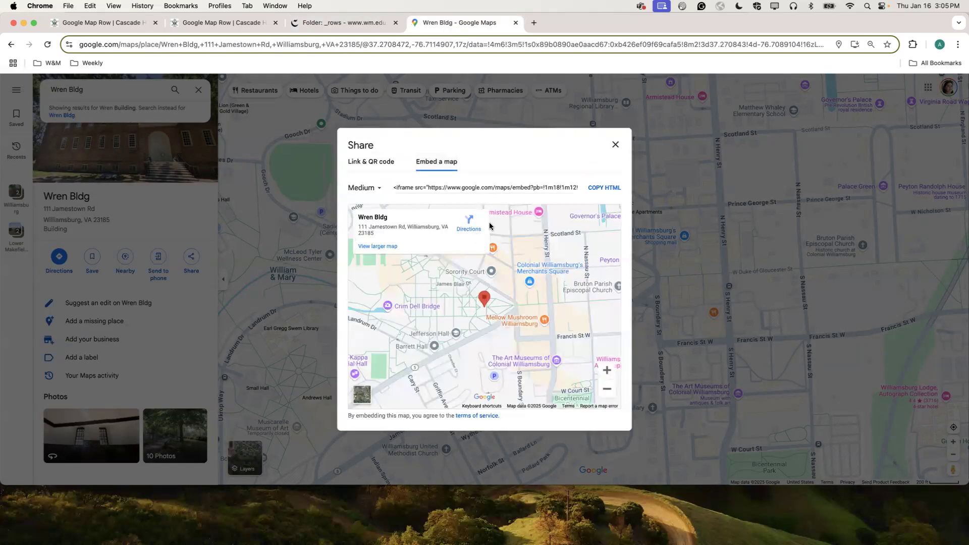
click(609, 191)
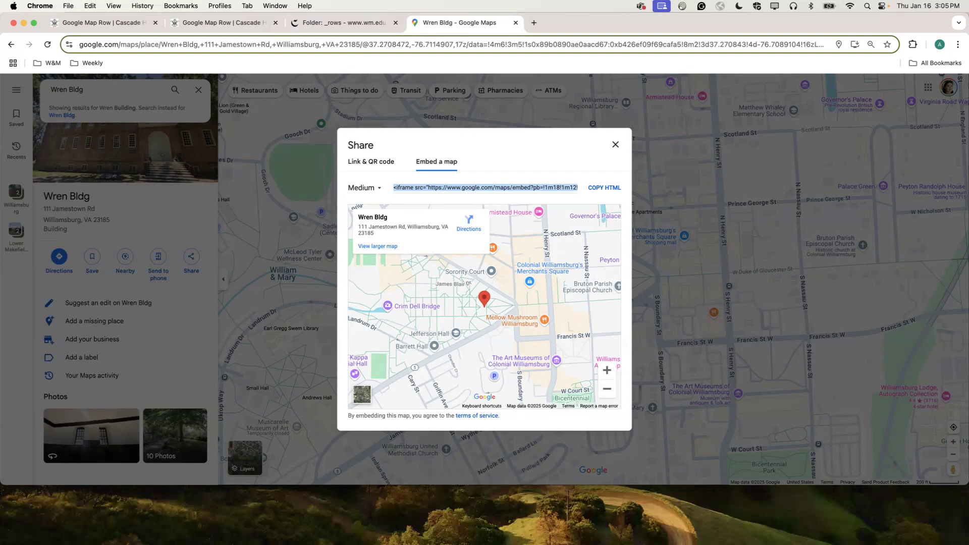
Return to the Cascade row form and paste the copied map HTML as the Embed Code
click(359, 26)
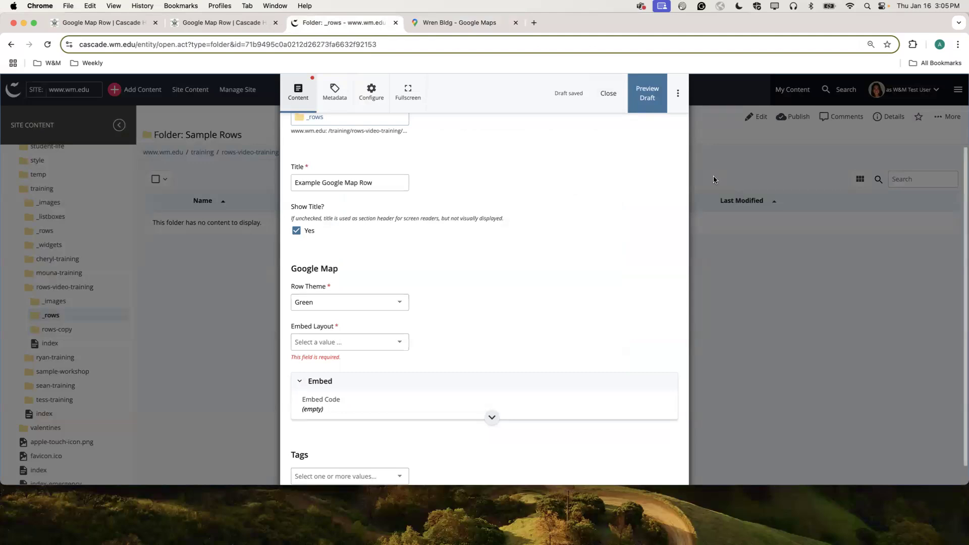
click(450, 383)
click(411, 428)
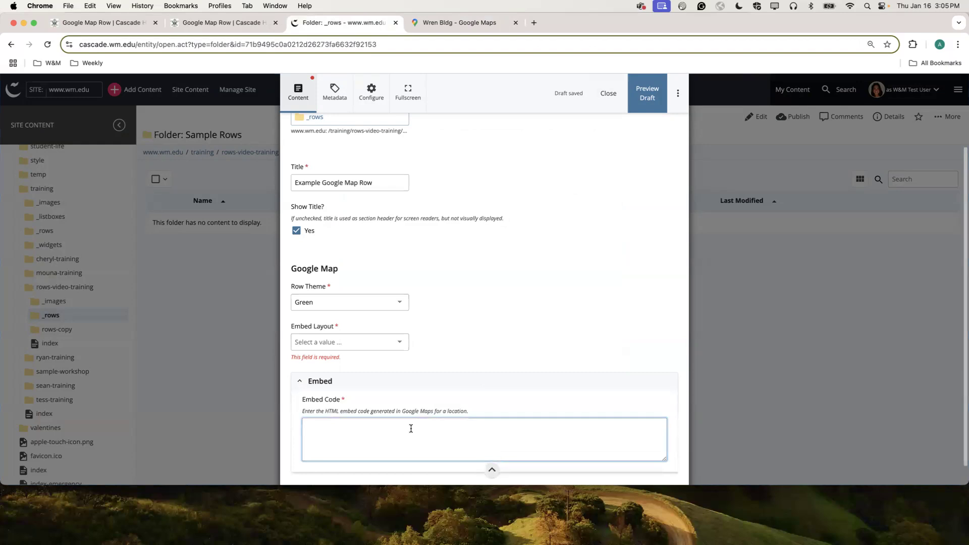
key(cmd+v)
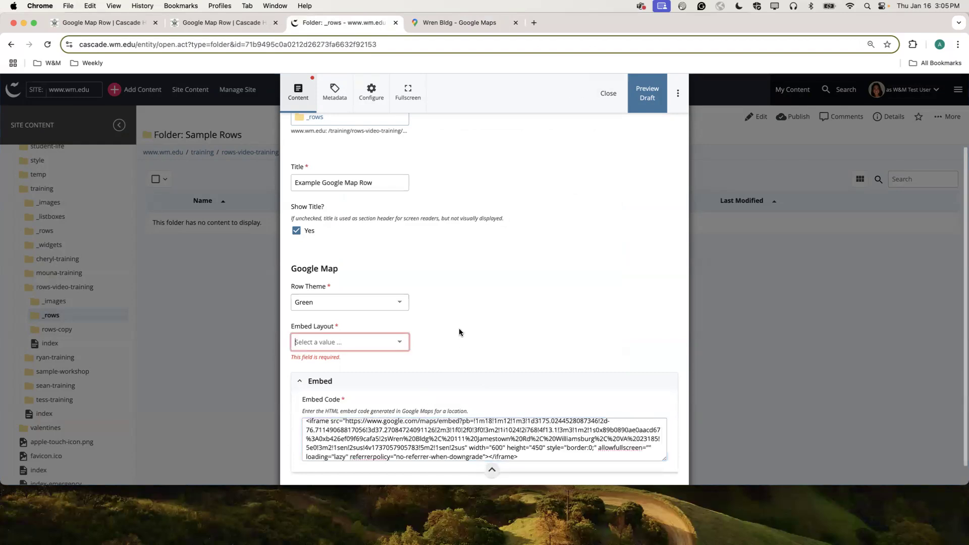
Set the Google Map row's Embed Layout to Feature
scroll(459, 332, down, 3)
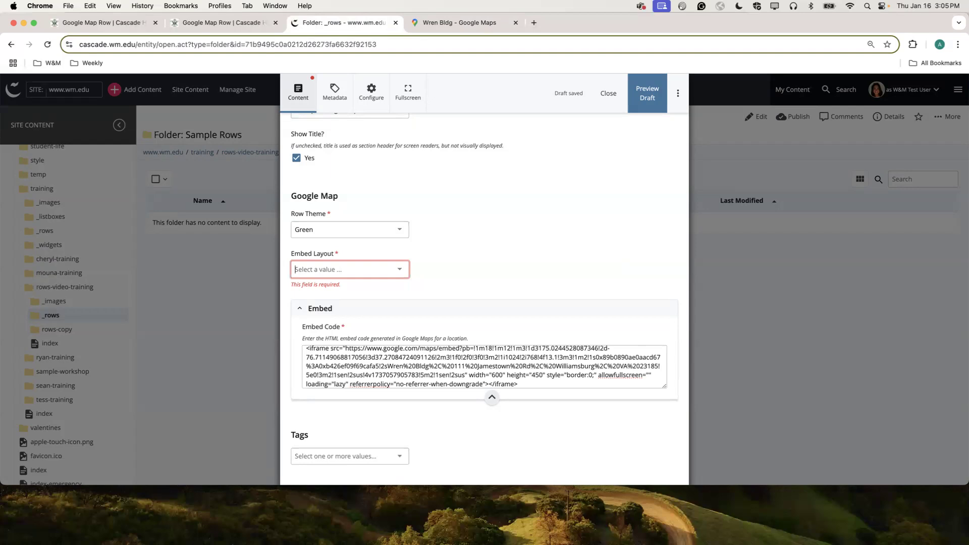
click(392, 270)
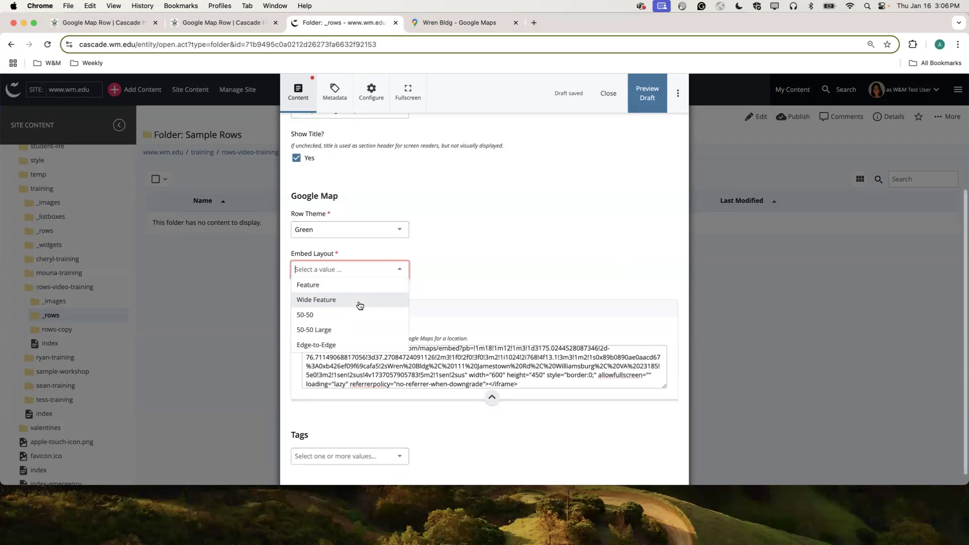
click(357, 286)
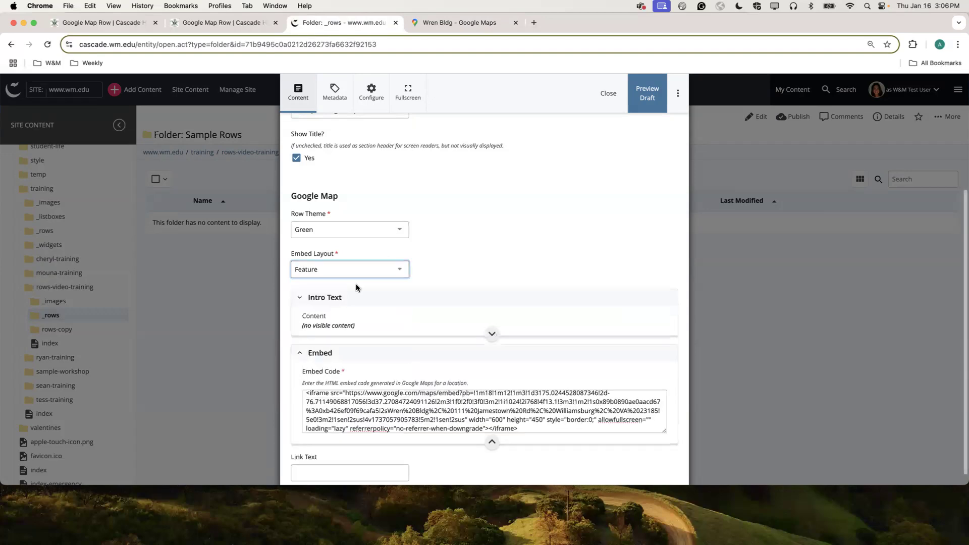
Expand the Intro Text section and examine the Feature layout's optional intro text, link text, internal link, external link, anchor and target fields
click(369, 317)
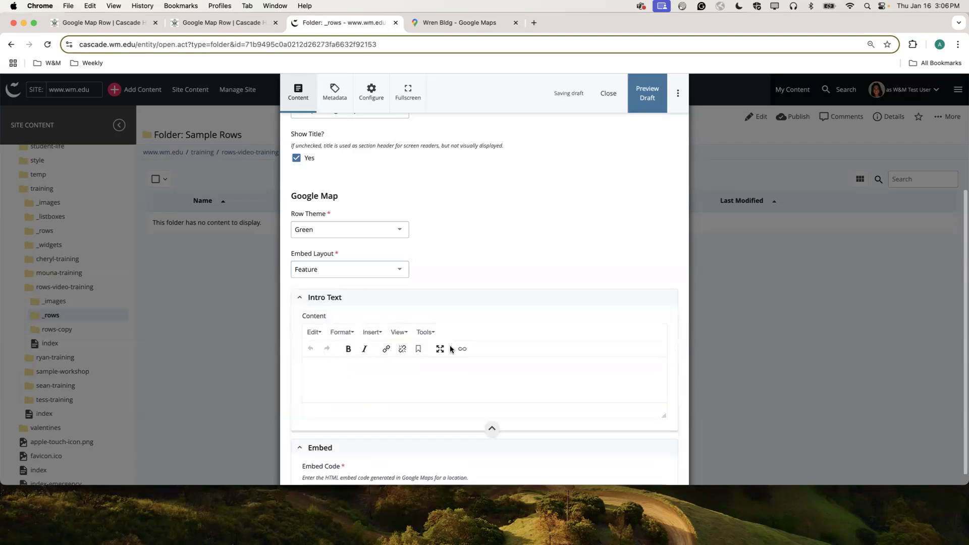
scroll(486, 371, down, 1)
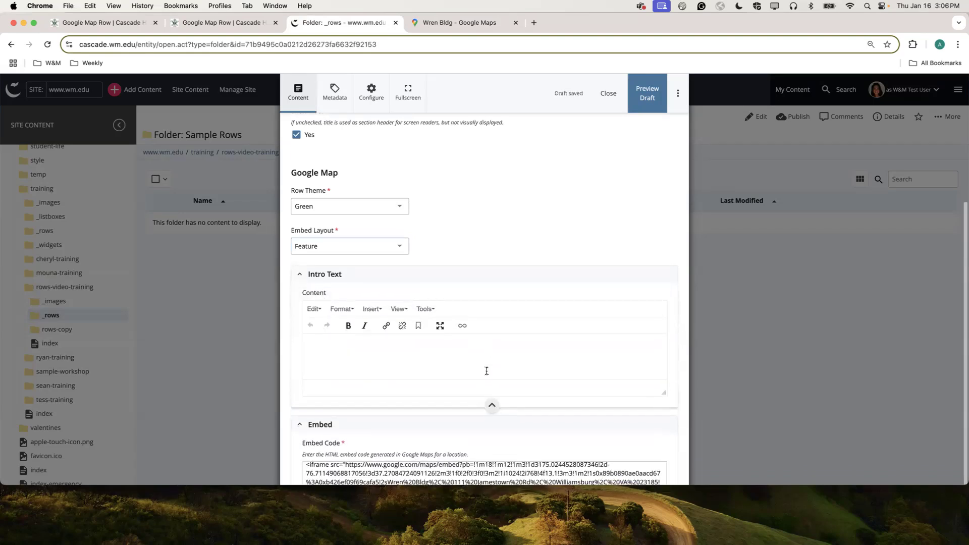
scroll(486, 371, down, 1)
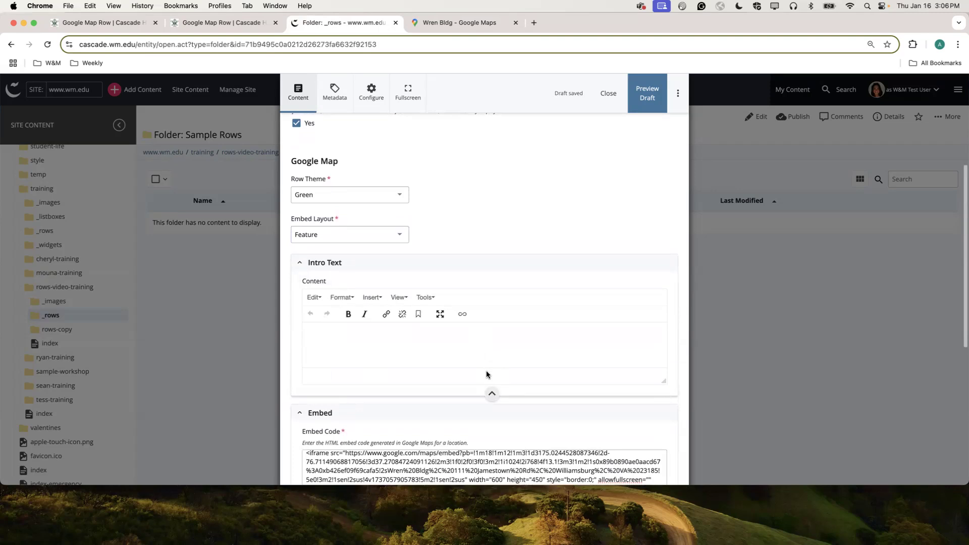
scroll(486, 374, down, 5)
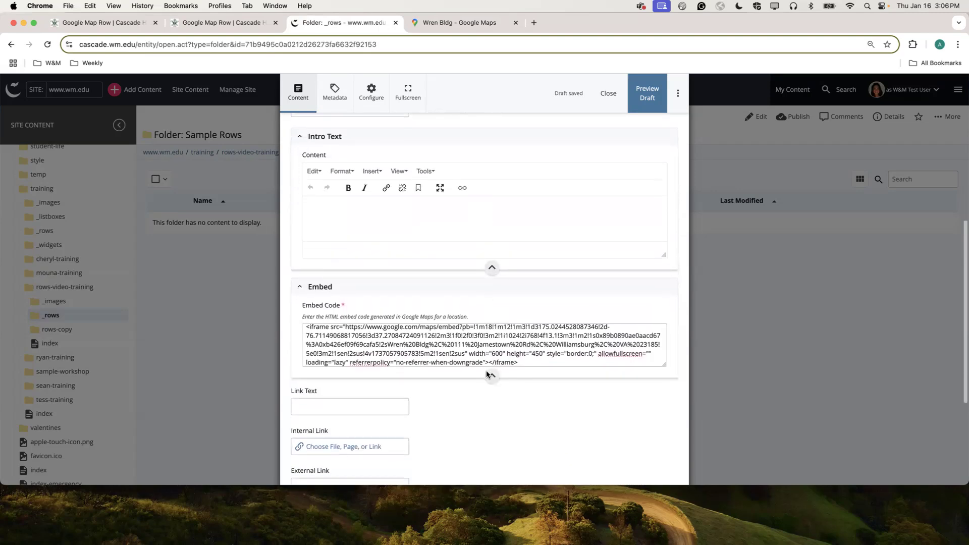
click(378, 392)
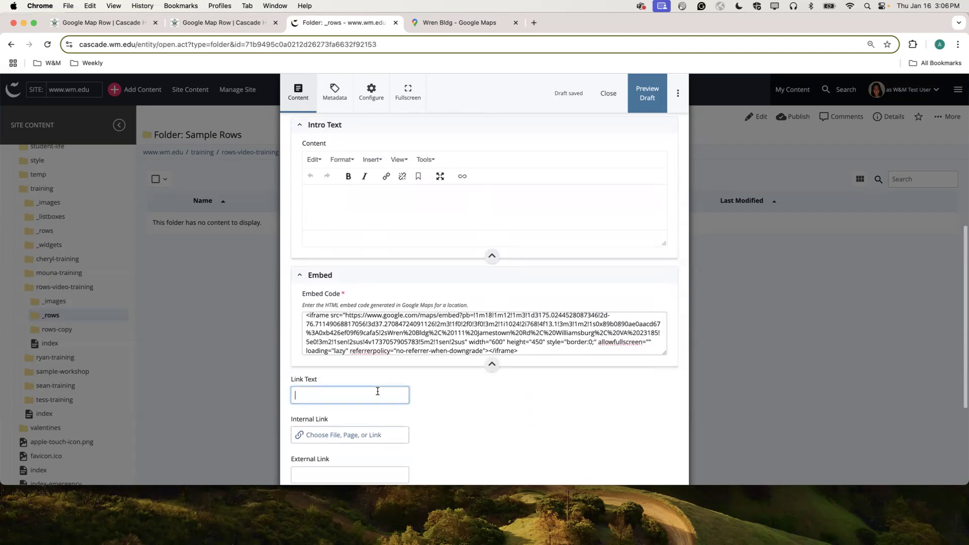
scroll(377, 391, down, 1)
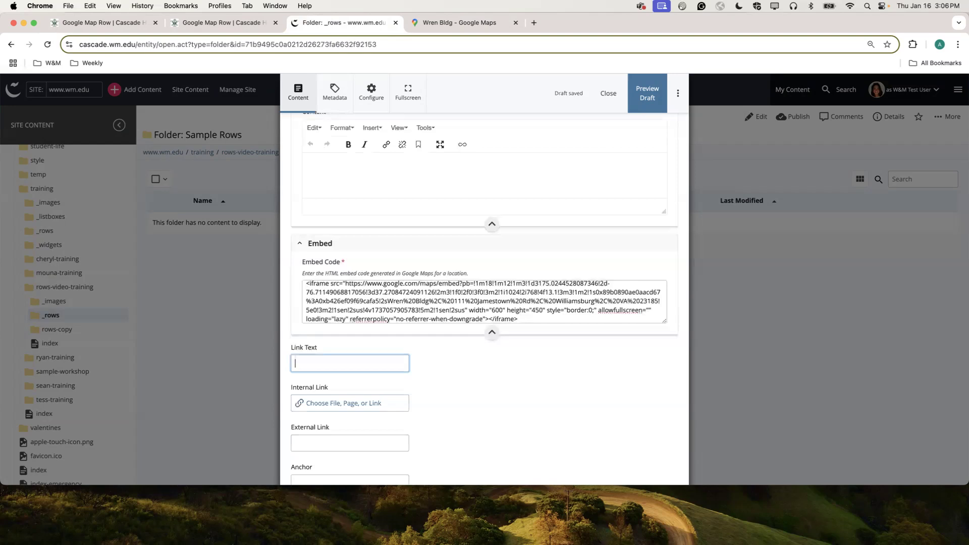
scroll(543, 351, down, 3)
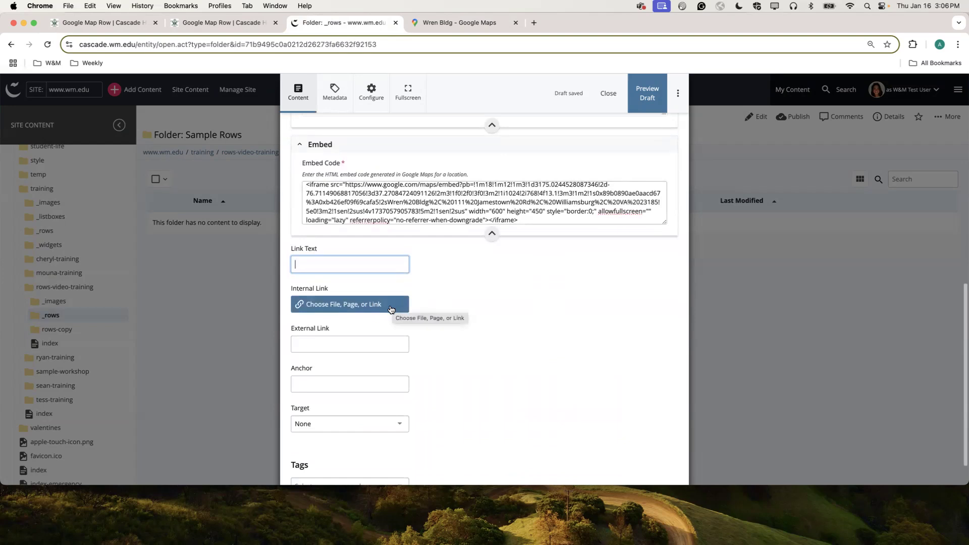
click(365, 347)
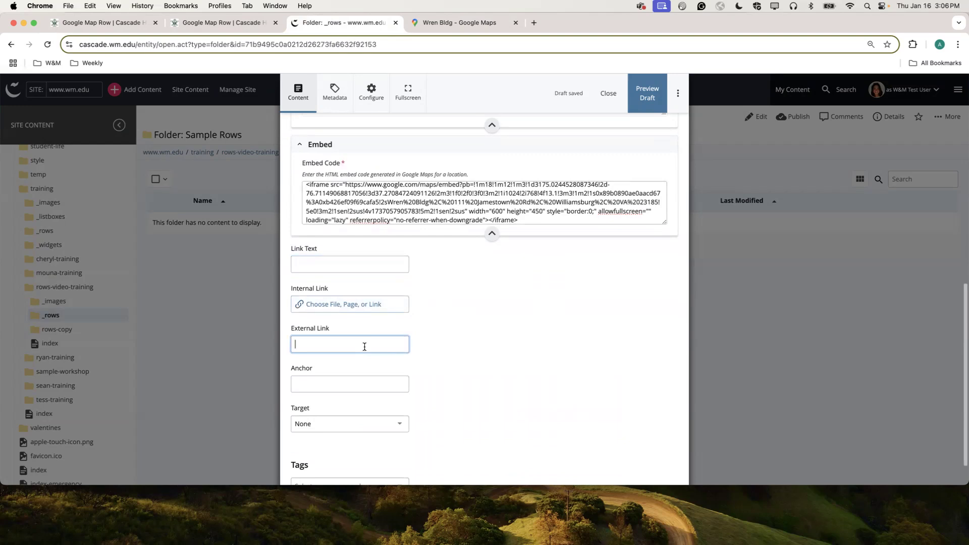
click(349, 380)
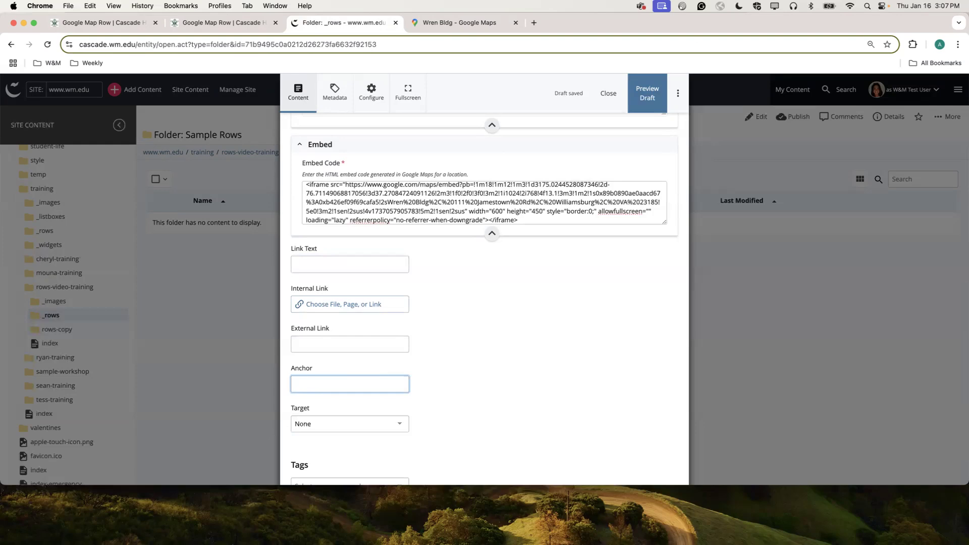
Switch to the published Google Map Row help page and examine the Keck Lab and Washington Center map examples with their links
click(240, 22)
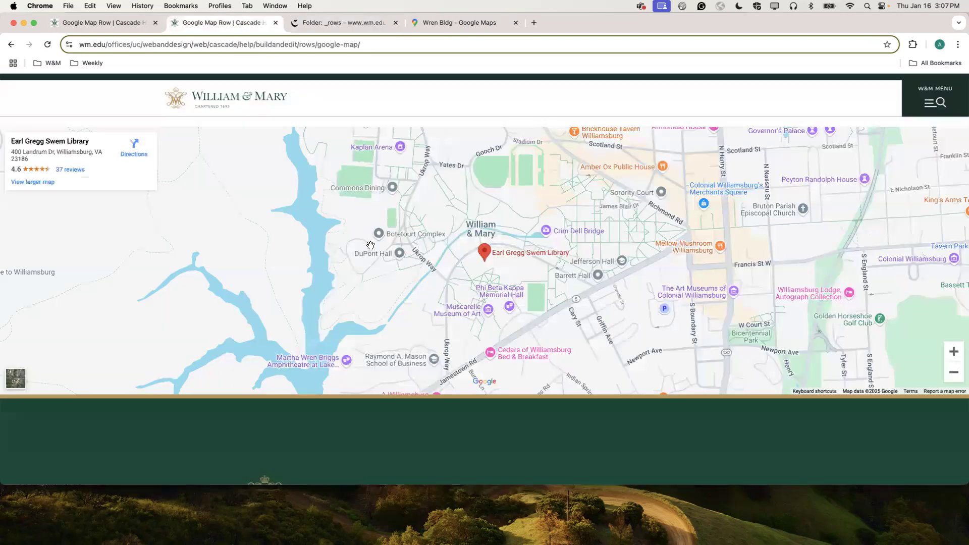
scroll(371, 246, down, 10)
scroll(371, 246, up, 15)
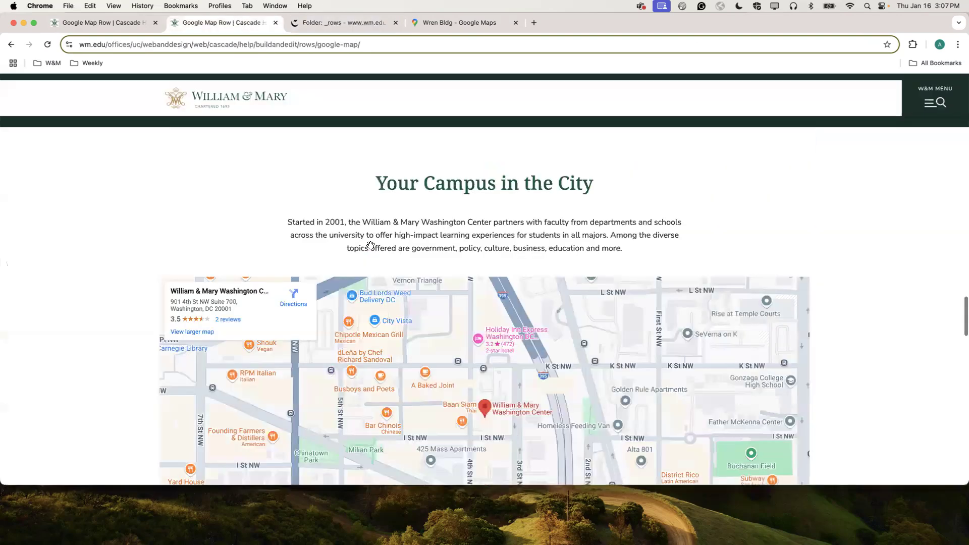
scroll(371, 245, up, 2)
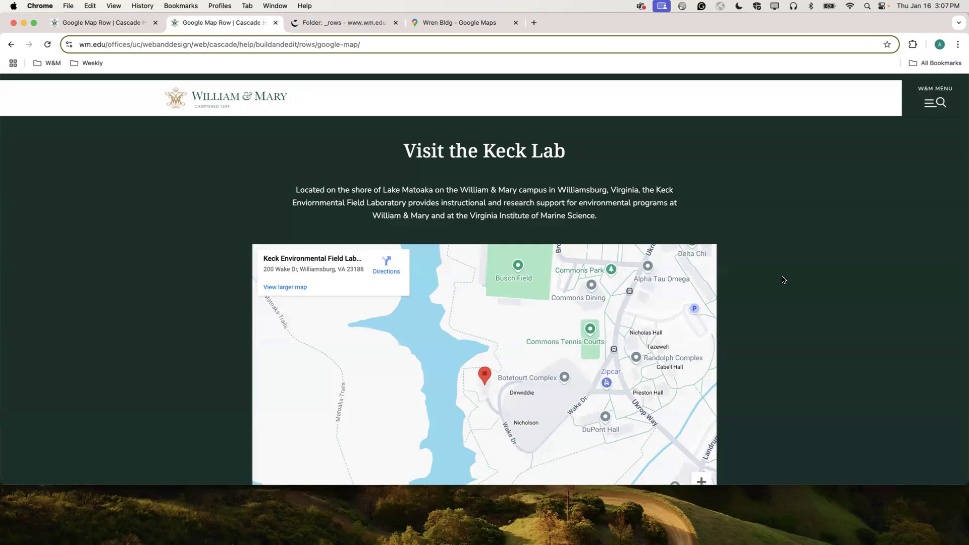
scroll(783, 279, down, 3)
scroll(783, 280, down, 8)
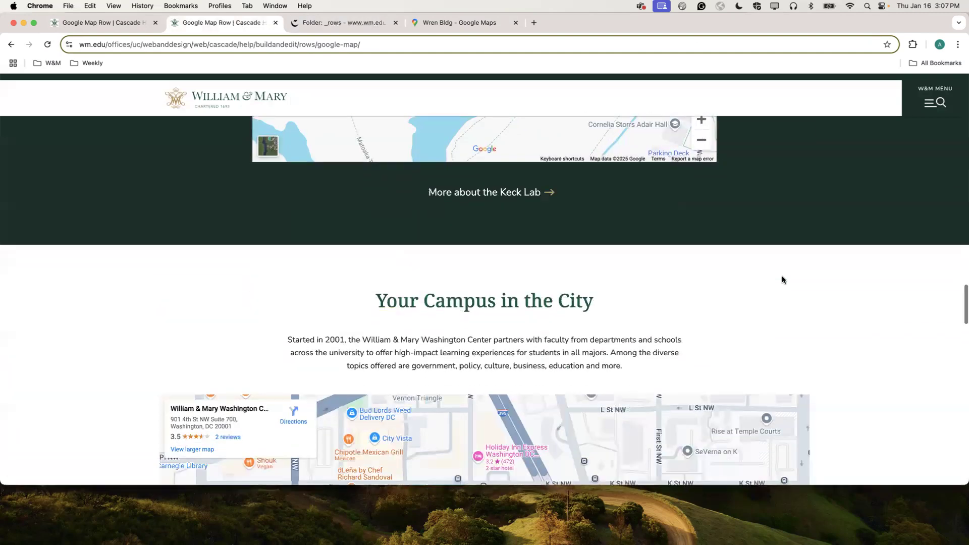
scroll(783, 280, down, 4)
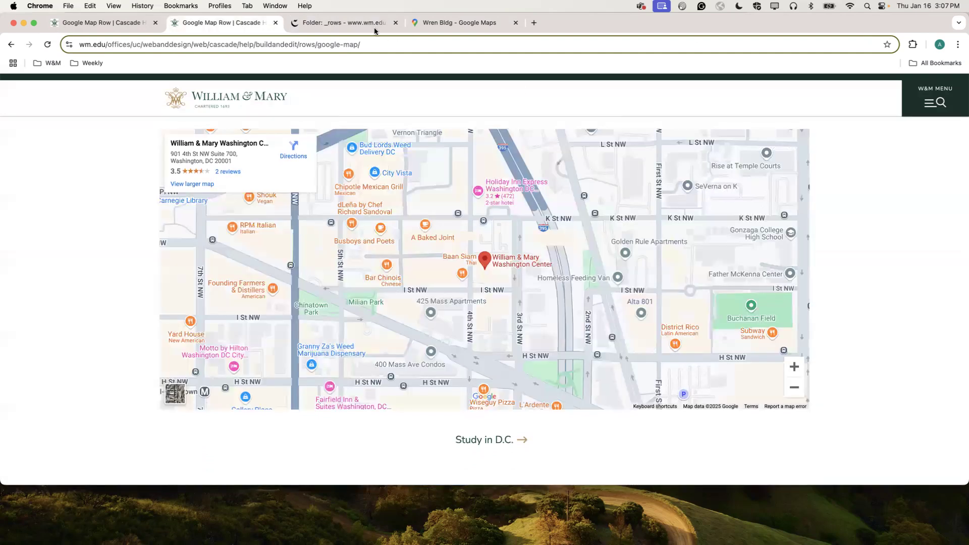
Return to the Cascade row form, set the Embed Layout to 50-50 and the Order of Elements to Embed Right
click(361, 24)
scroll(353, 316, up, 5)
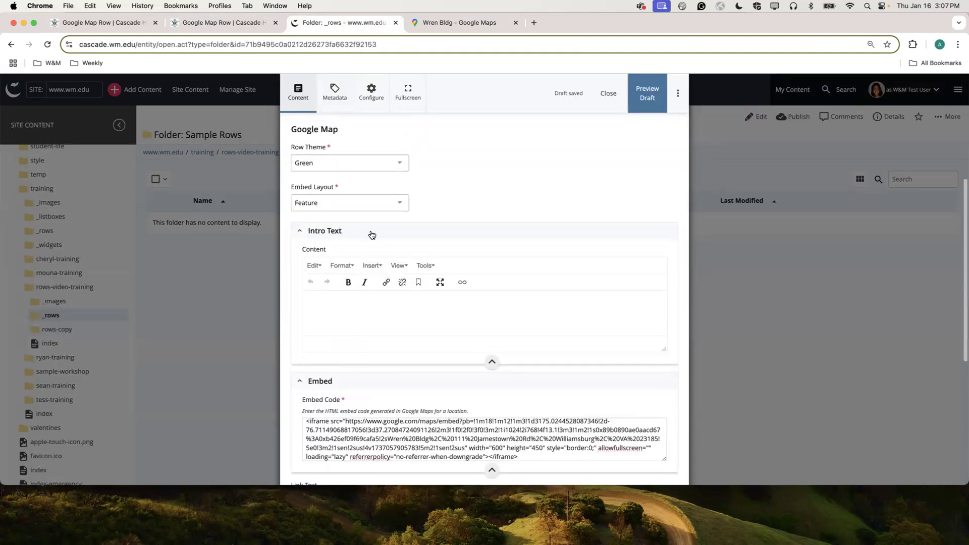
click(381, 202)
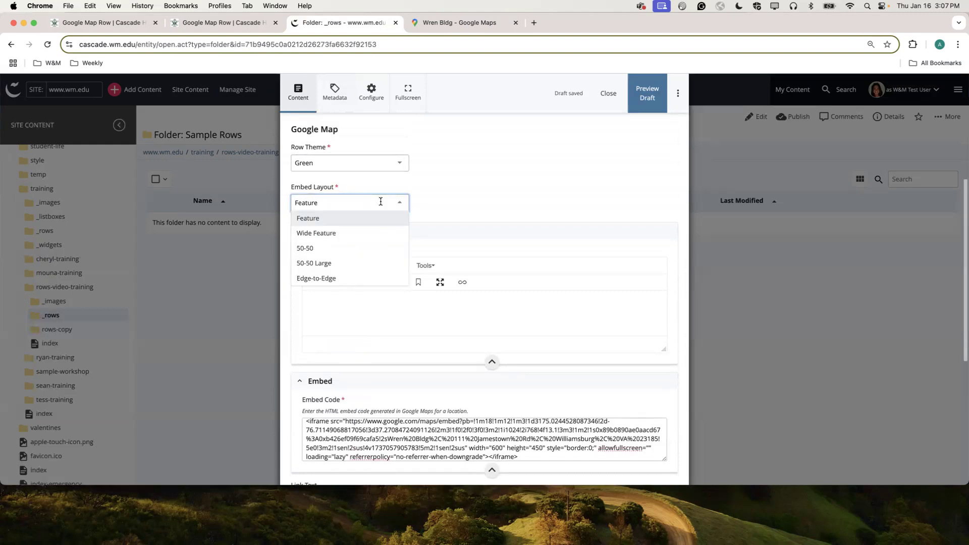
click(336, 250)
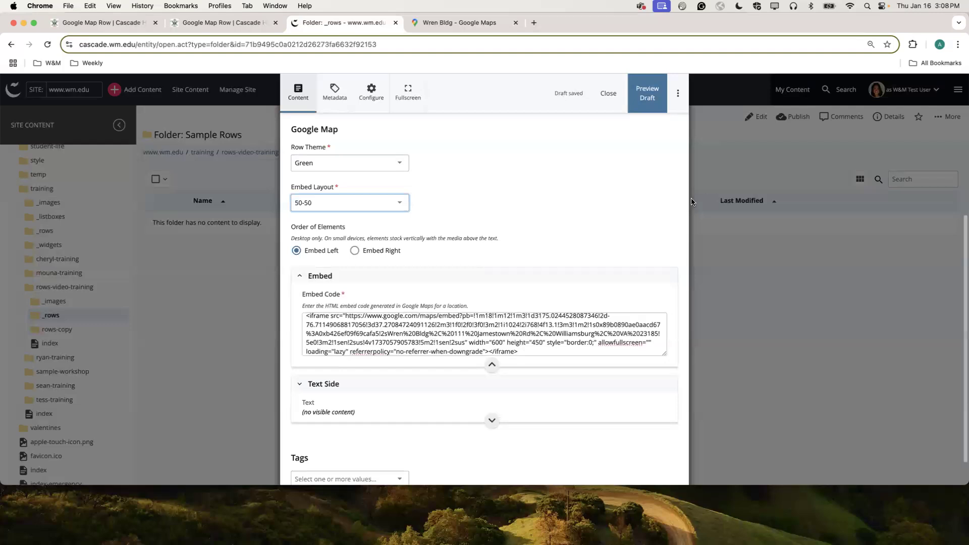
click(355, 250)
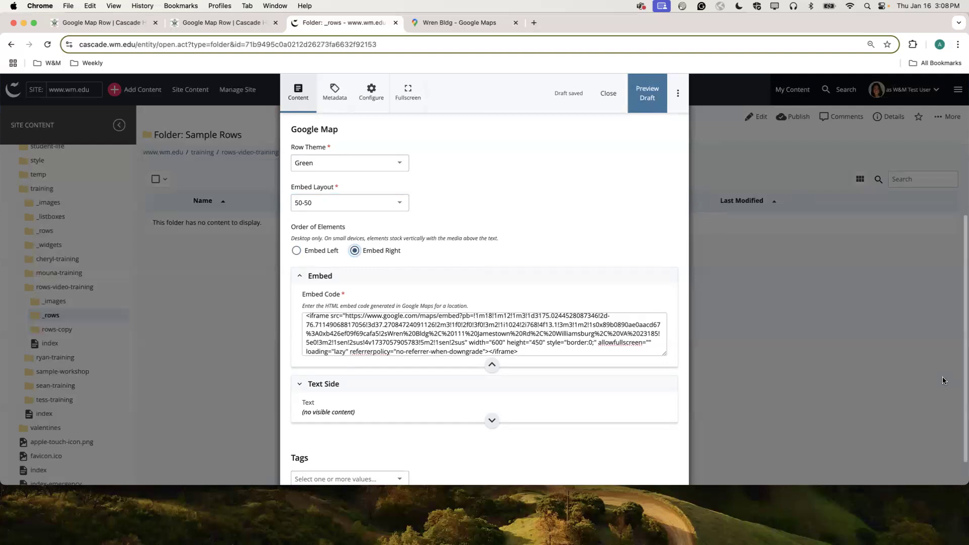
Expand the Text Side section and enter "This is a sentence." as its text
click(643, 416)
scroll(542, 421, down, 3)
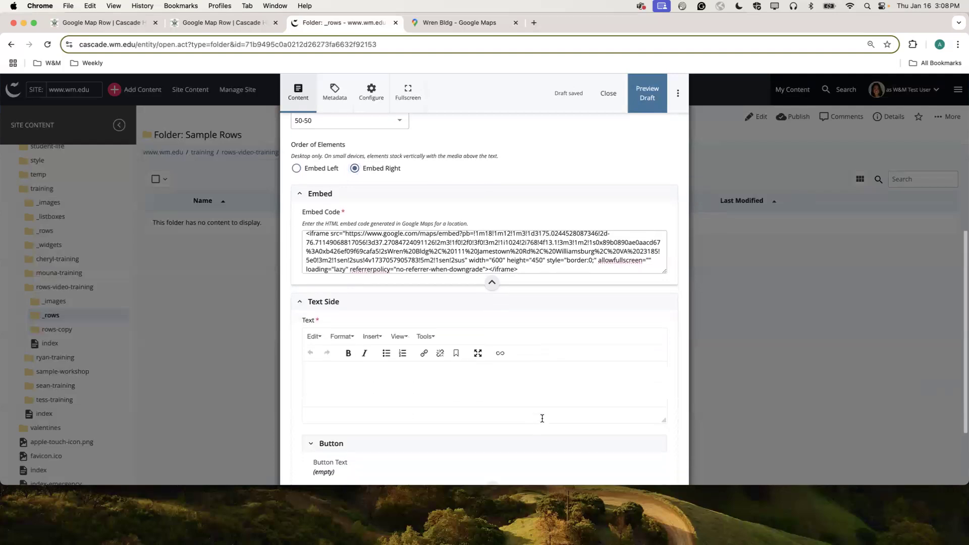
click(533, 366)
text(This)
text(sentence.)
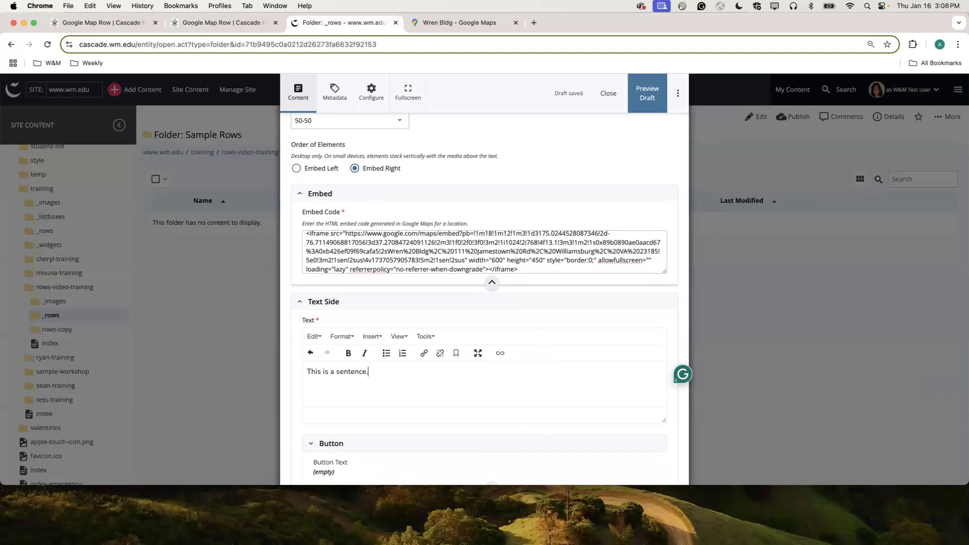
Expand the Button section, set the Button Text to "Example Button" and look over the button's link, anchor and target fields
scroll(505, 348, down, 3)
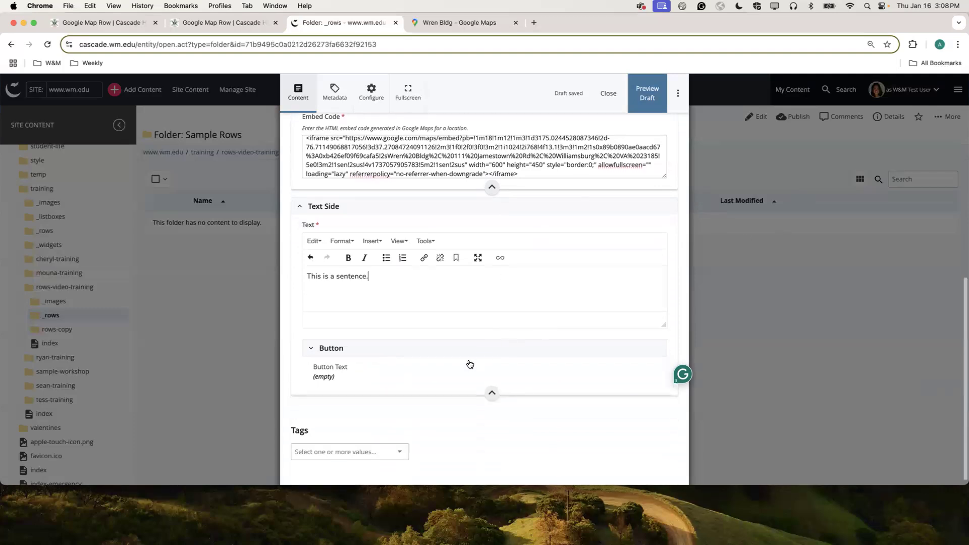
click(470, 365)
click(385, 391)
text(Example Button)
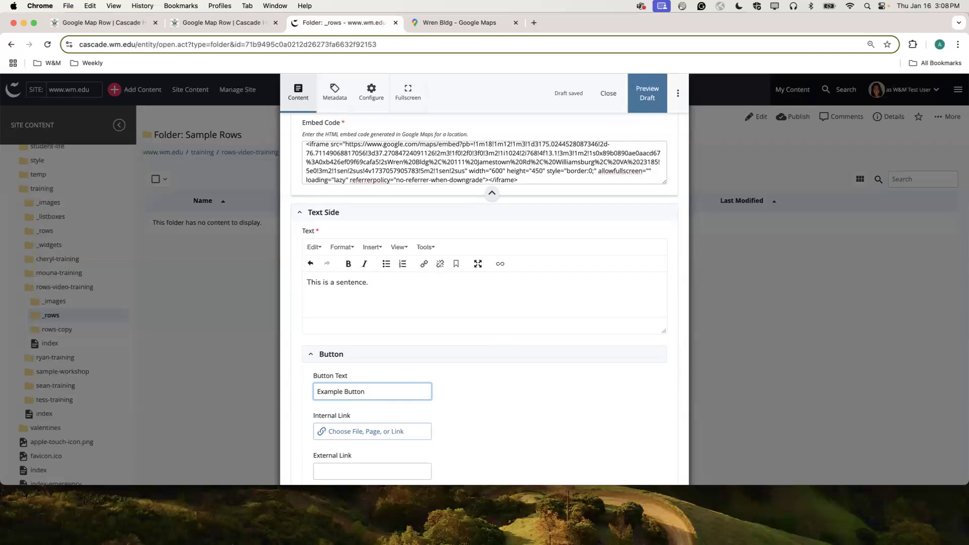
scroll(607, 339, down, 3)
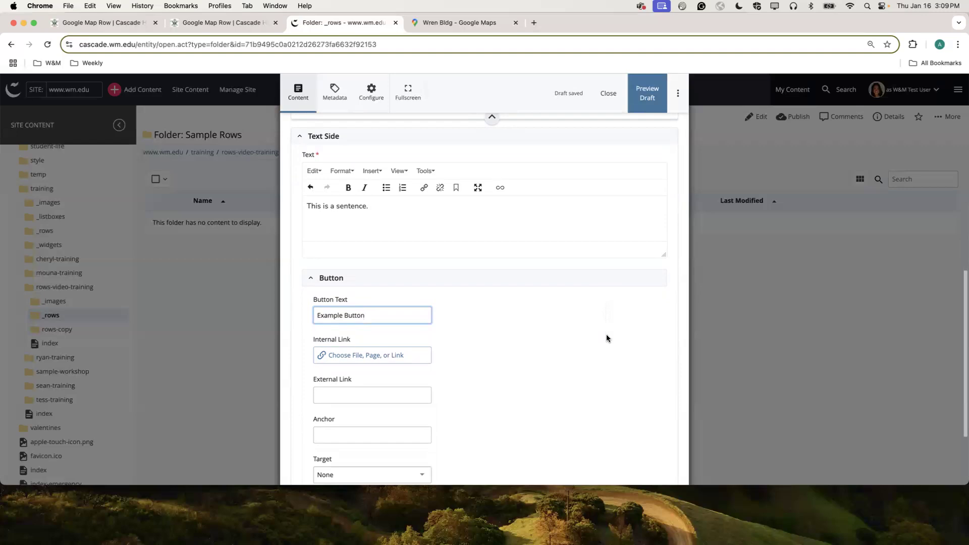
scroll(607, 338, down, 3)
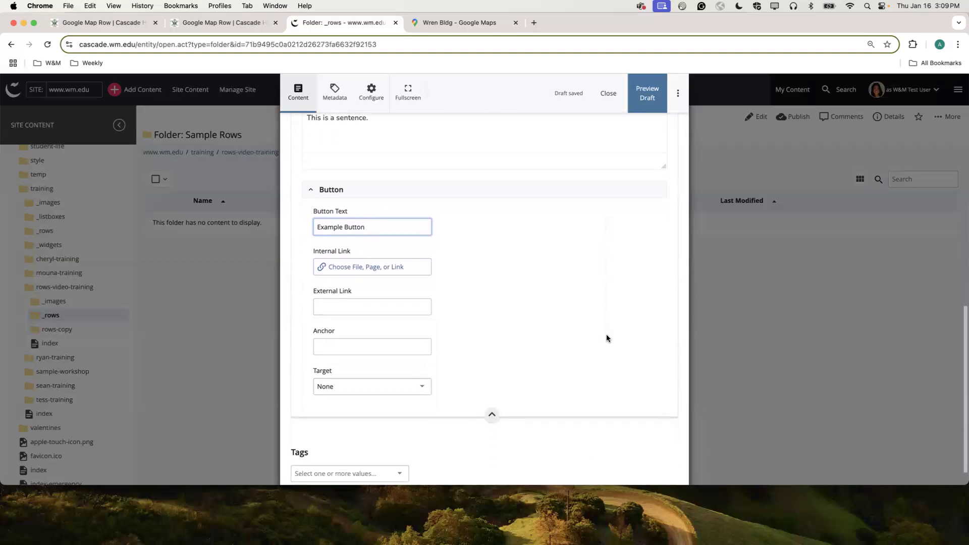
scroll(607, 338, up, 6)
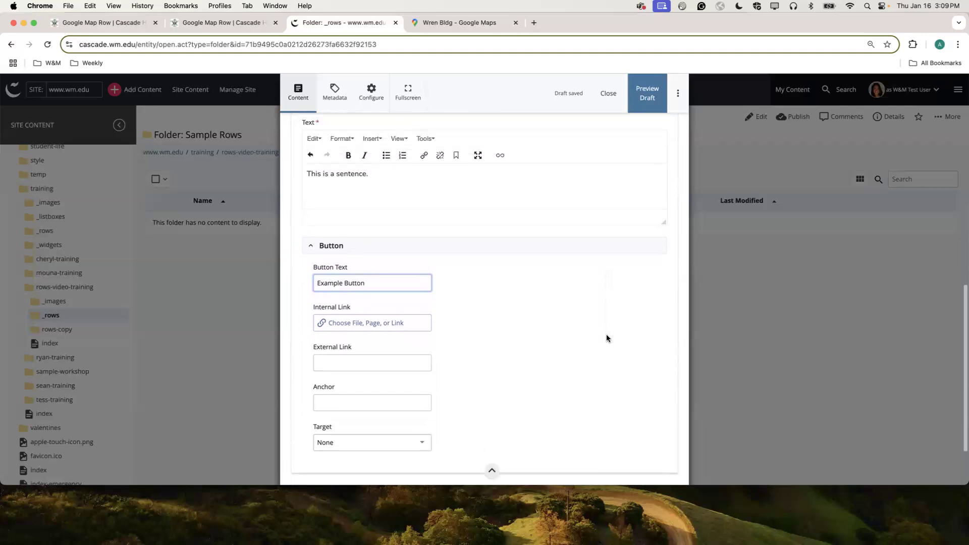
Switch to the Google Map Row help page and compare the side-by-side map and text examples for the Wren Building and Jones Hall
click(255, 23)
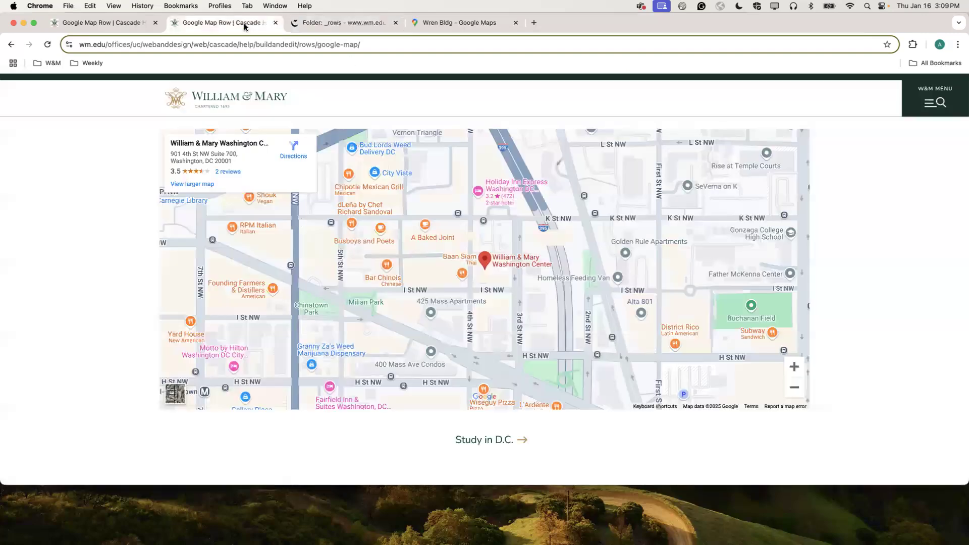
scroll(322, 209, down, 1)
scroll(322, 209, down, 10)
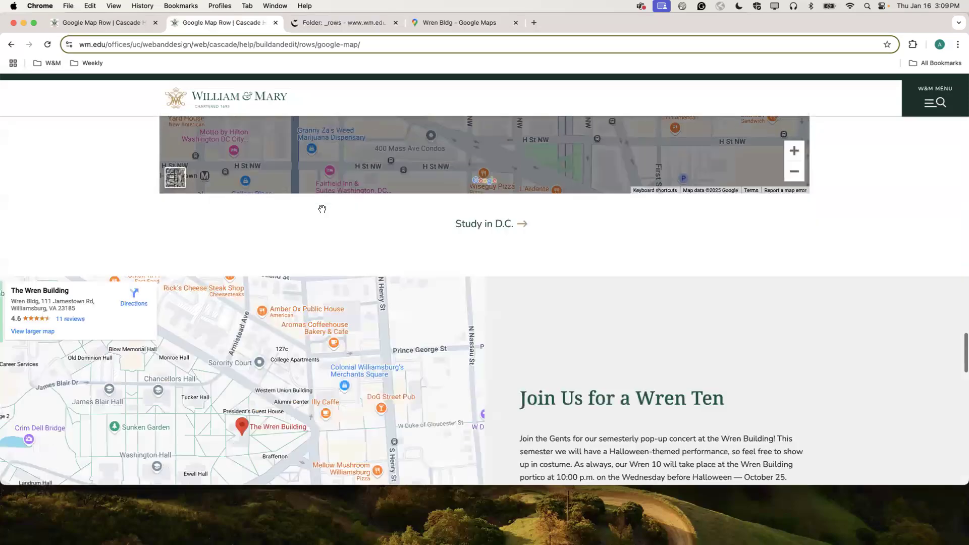
scroll(322, 209, down, 4)
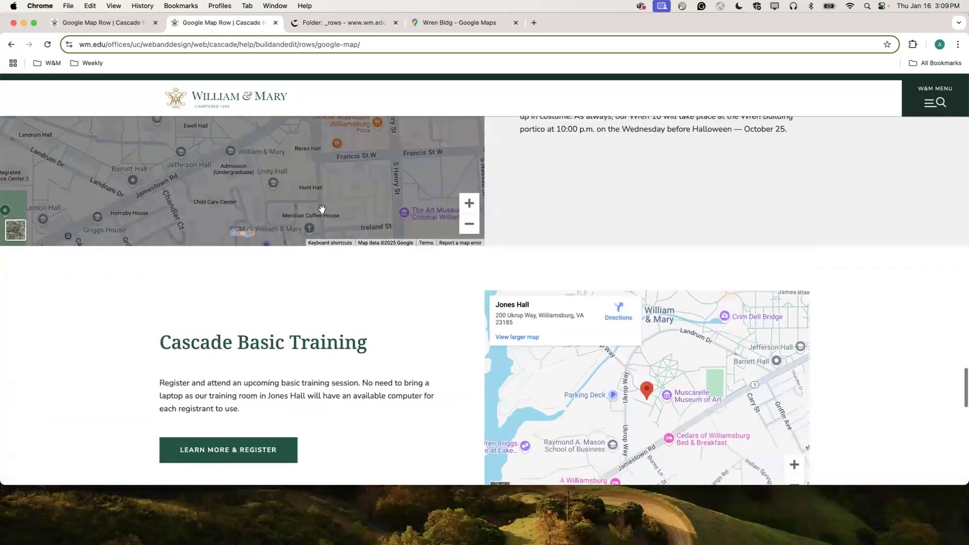
scroll(323, 209, down, 1)
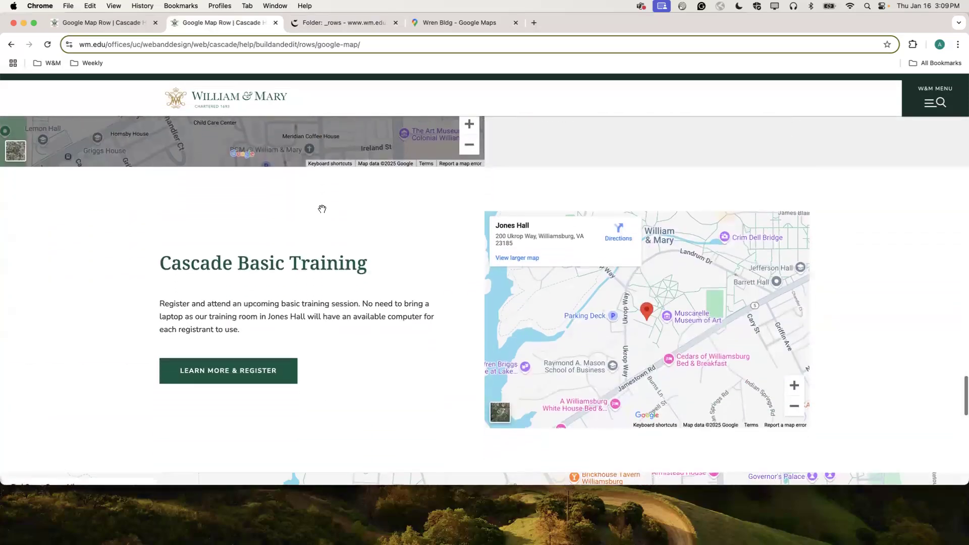
scroll(322, 209, up, 6)
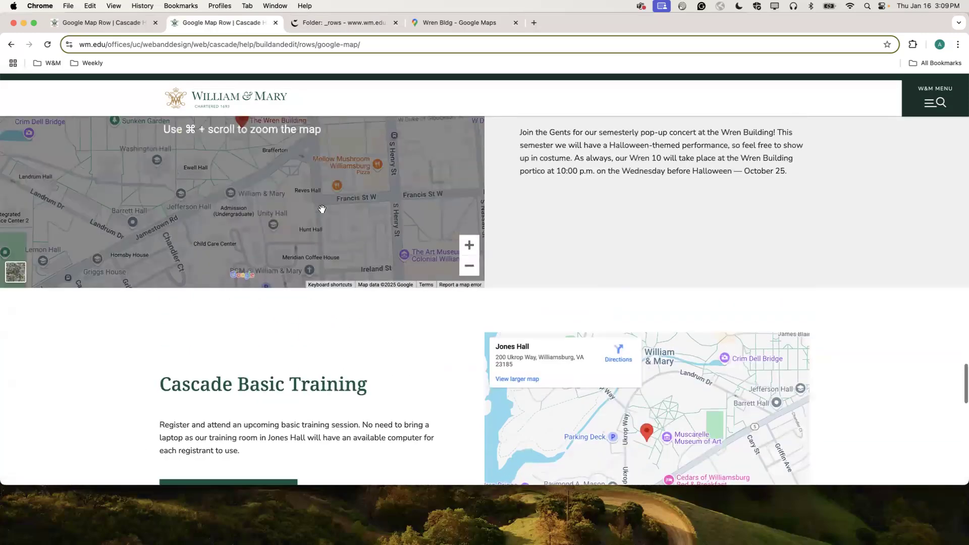
scroll(321, 208, down, 1)
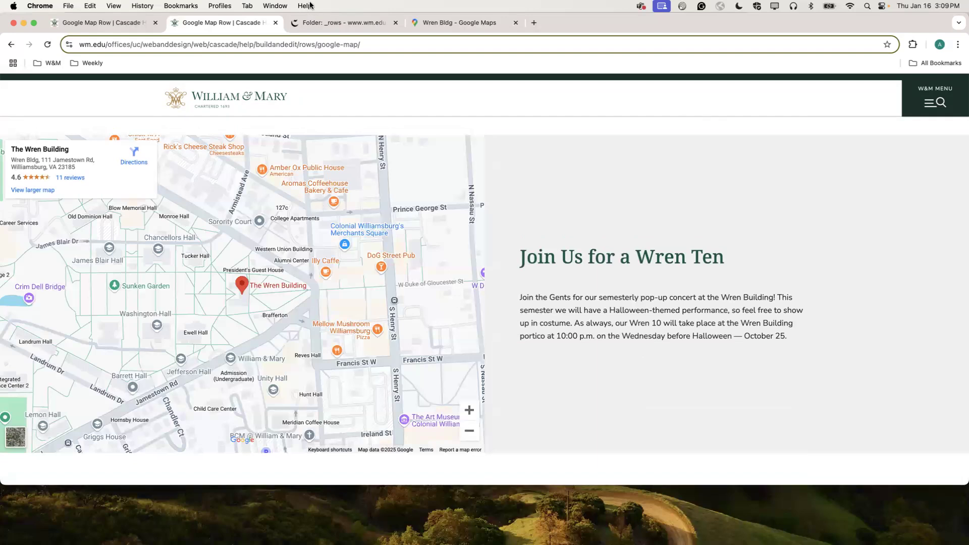
Return to the Cascade row form and set the Google Map row's Embed Layout to Edge-to-Edge
click(314, 23)
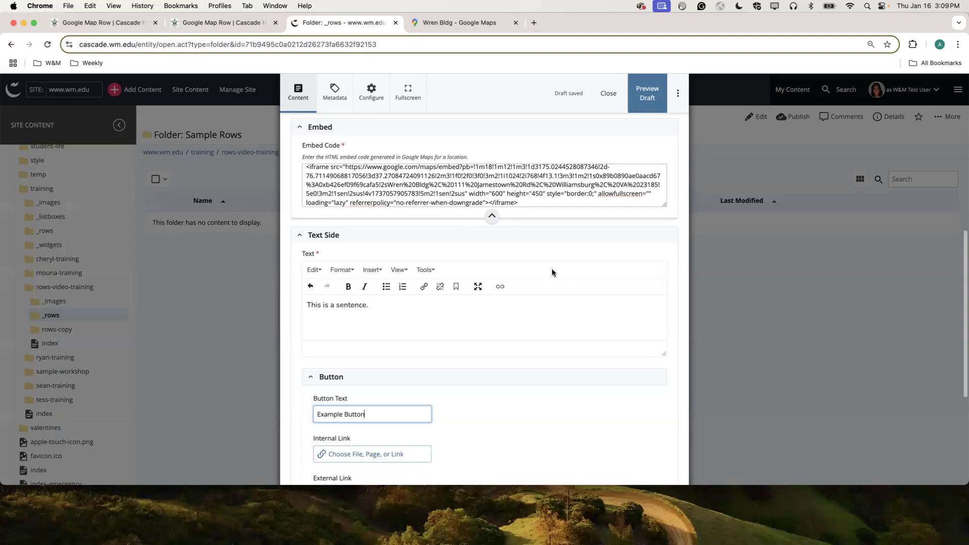
scroll(553, 272, up, 5)
click(382, 162)
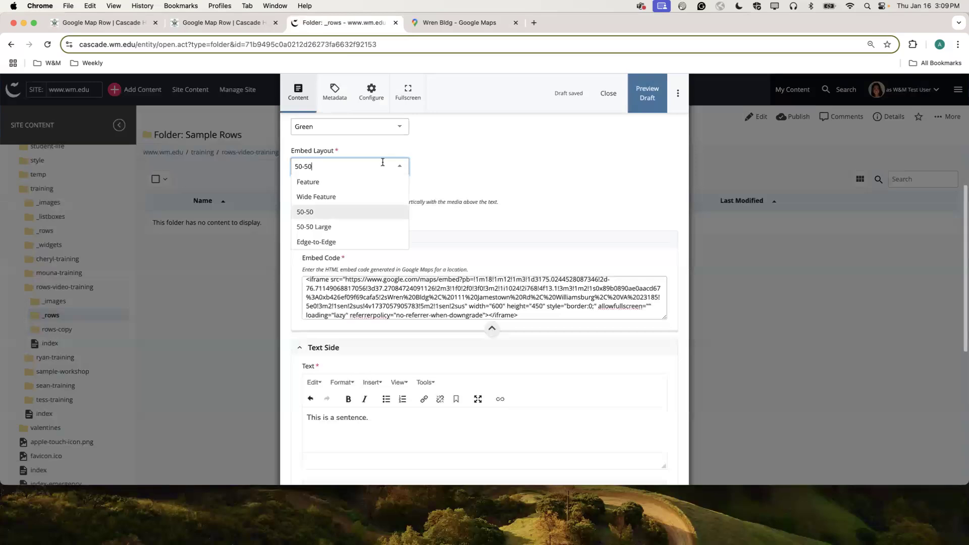
click(351, 242)
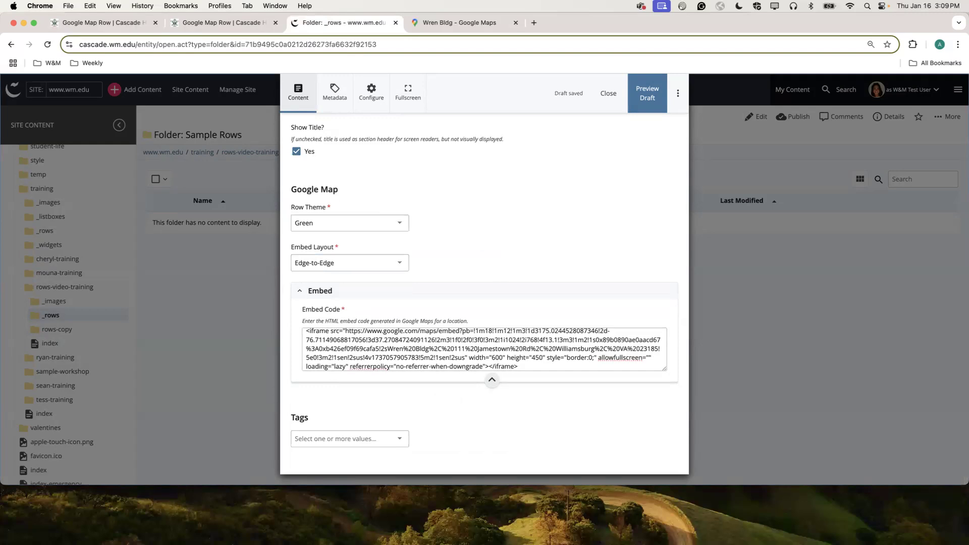
Switch to the Google Map Row help page and view the full-width map example for Earl Gregg Swem Library
click(238, 24)
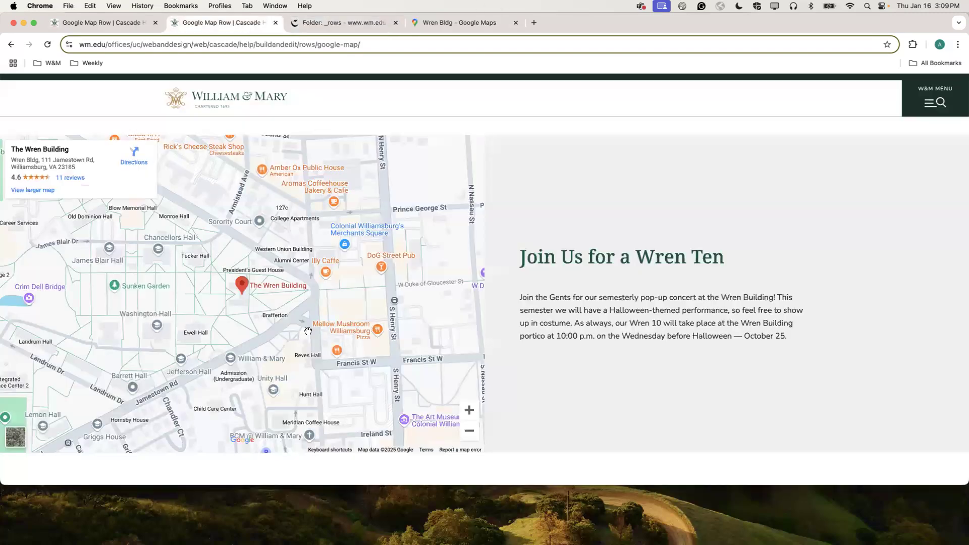
scroll(308, 332, down, 15)
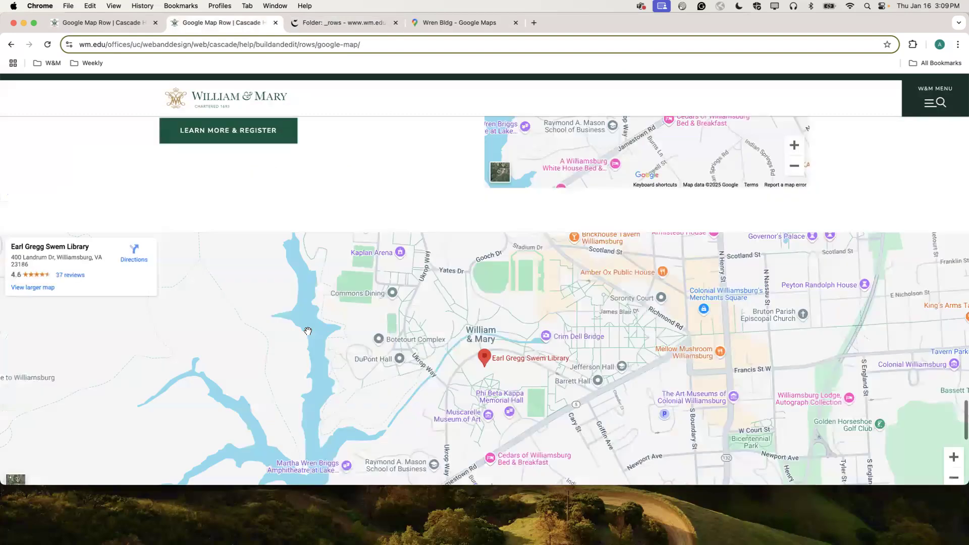
scroll(308, 331, down, 3)
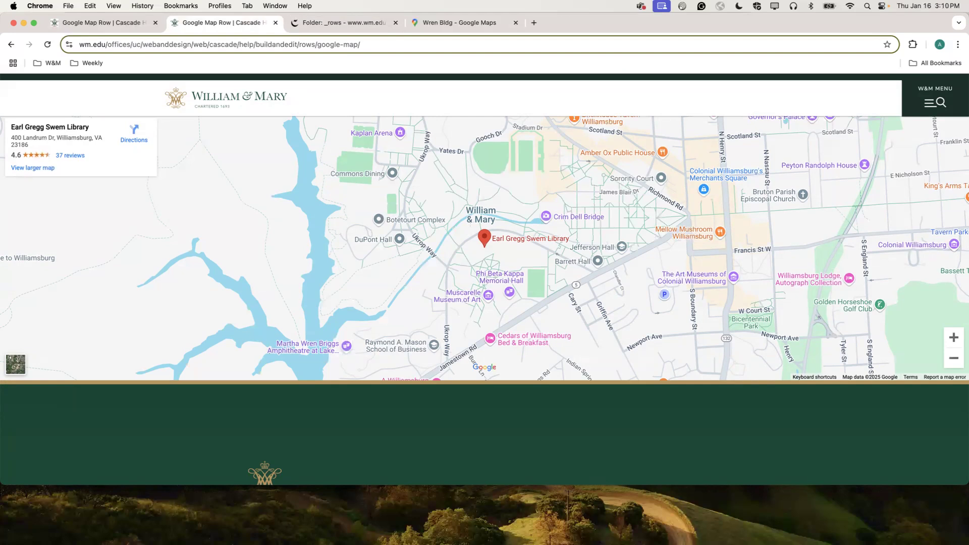
Return to the Cascade row form, preview the draft, and send it to content checks with the version comment "First version."
click(343, 28)
click(664, 101)
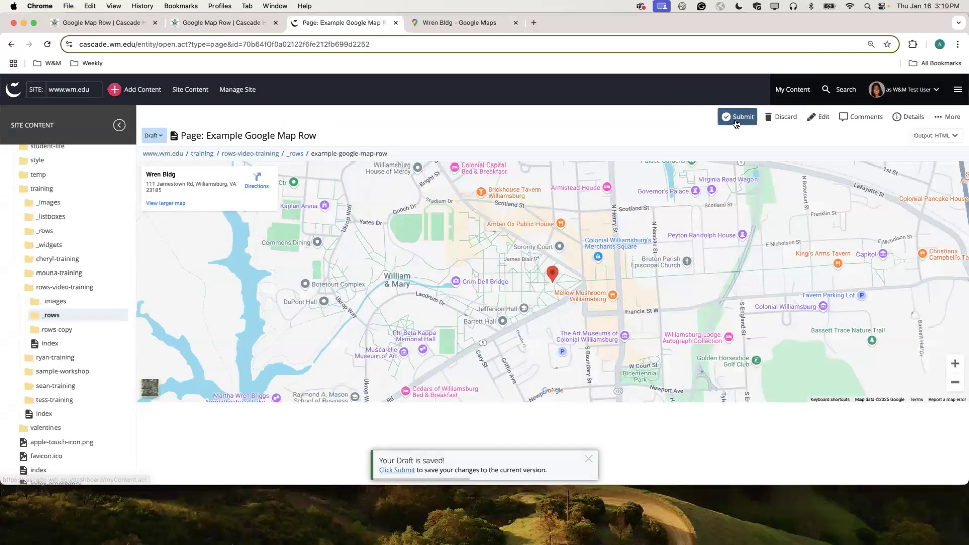
click(737, 121)
text(First version.)
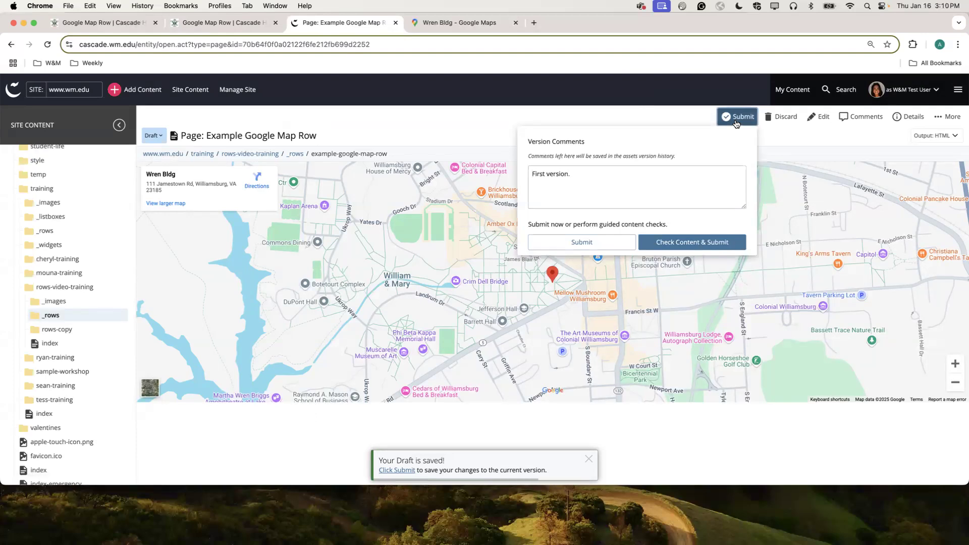
click(692, 242)
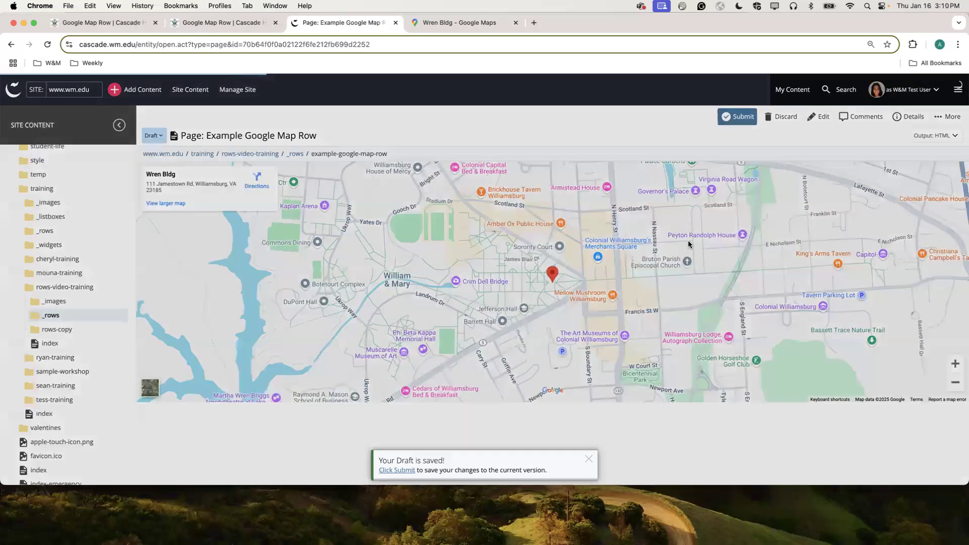
Go through both pages of flagged words in the content checks, leave them set to Ignore, and complete the submission
click(521, 244)
scroll(521, 245, down, 8)
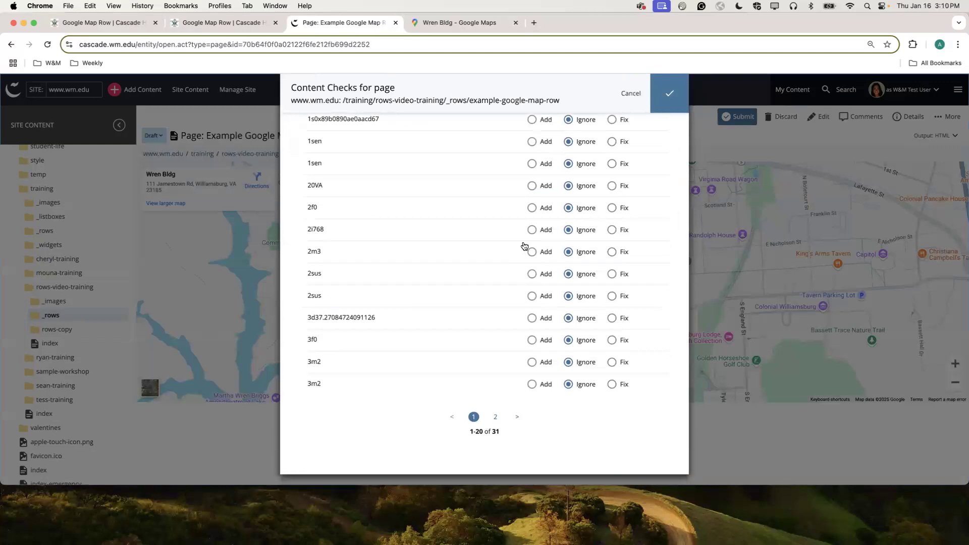
click(495, 417)
click(670, 91)
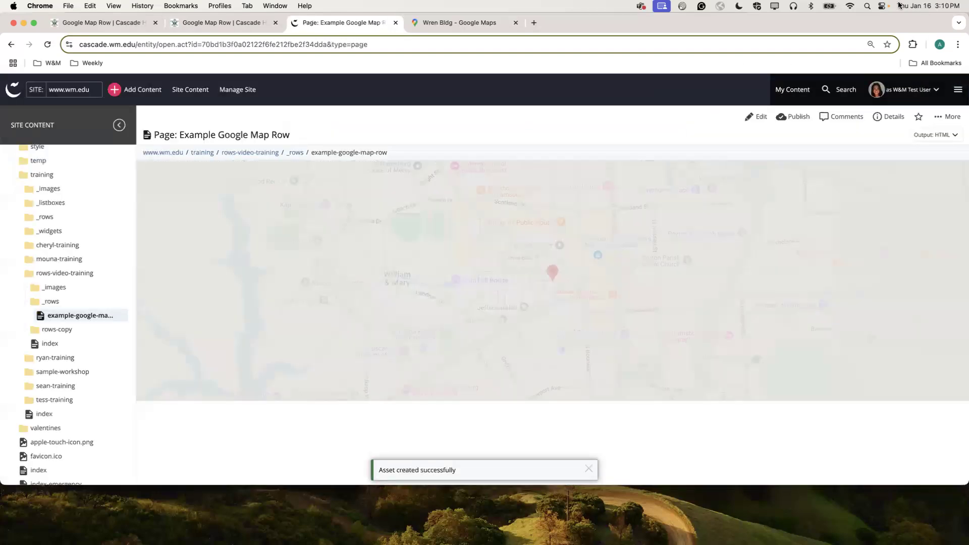
Publish the Example Google Map Row page
click(796, 116)
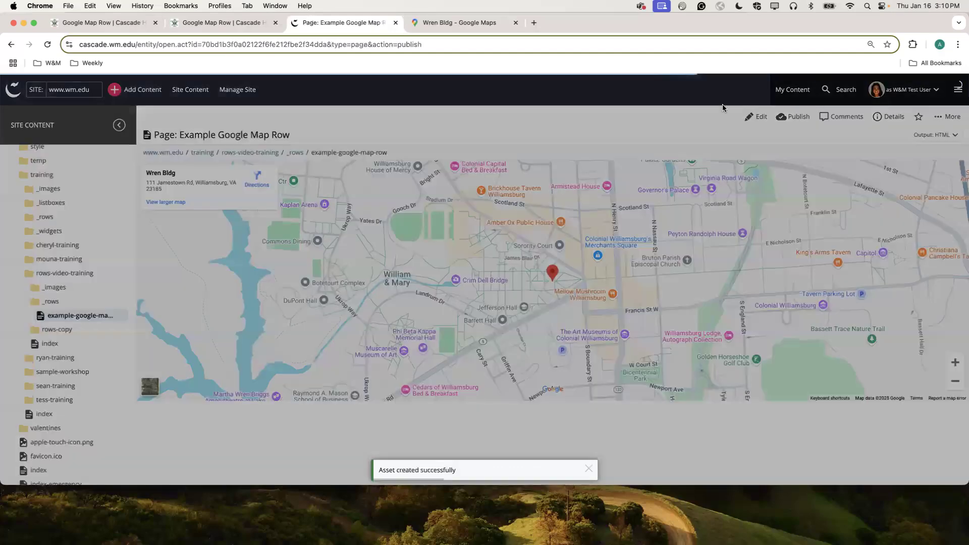
click(669, 93)
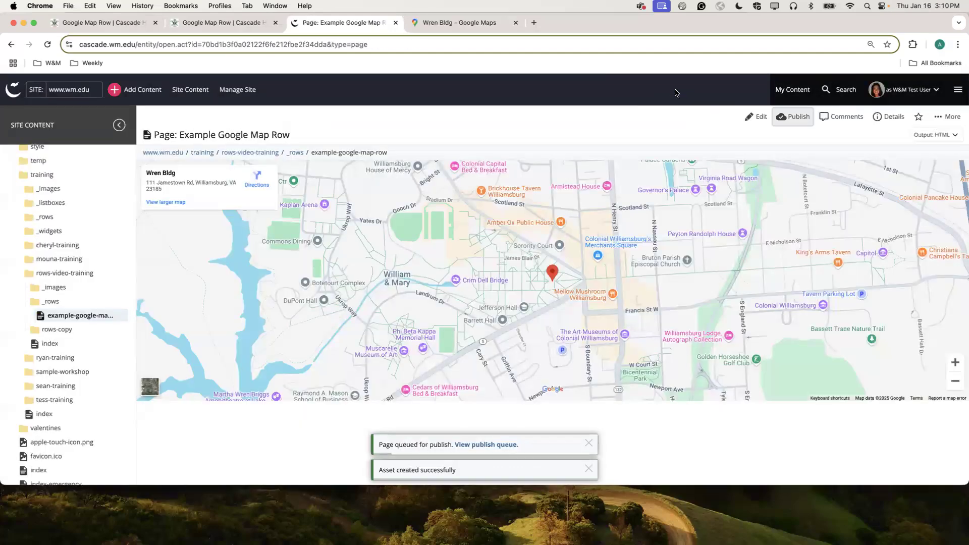